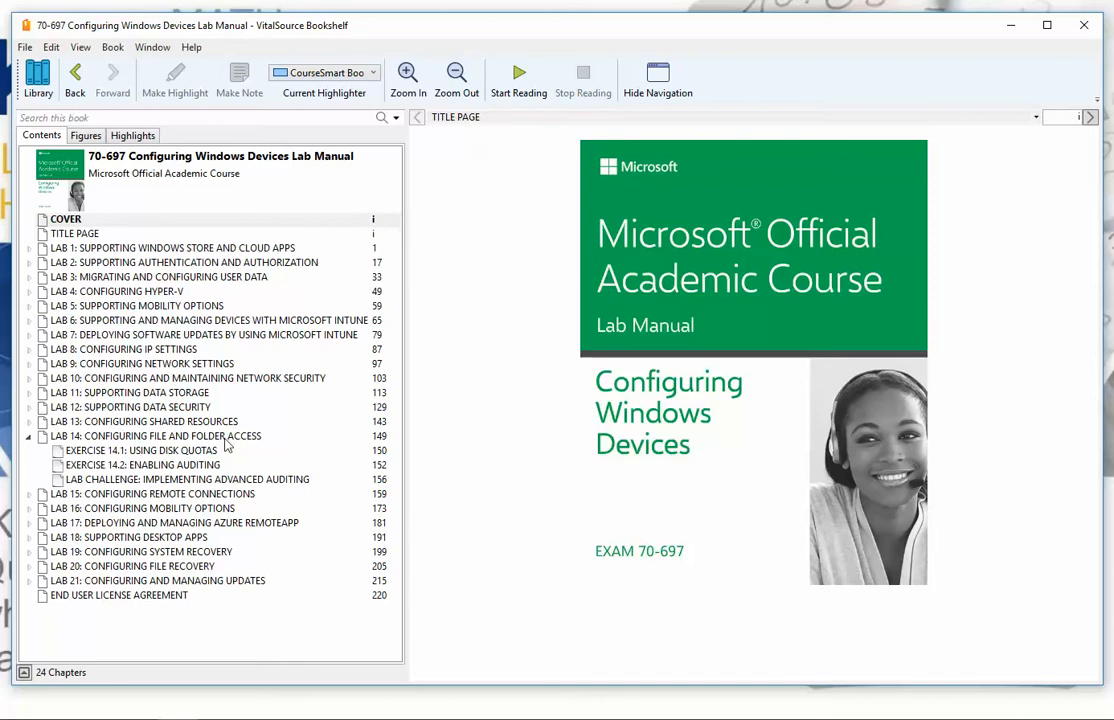
- Read Exercise 14.2: Enabling Auditing in the Lab 14 chapter of the lab manual and close the manual
left_click(200, 467)
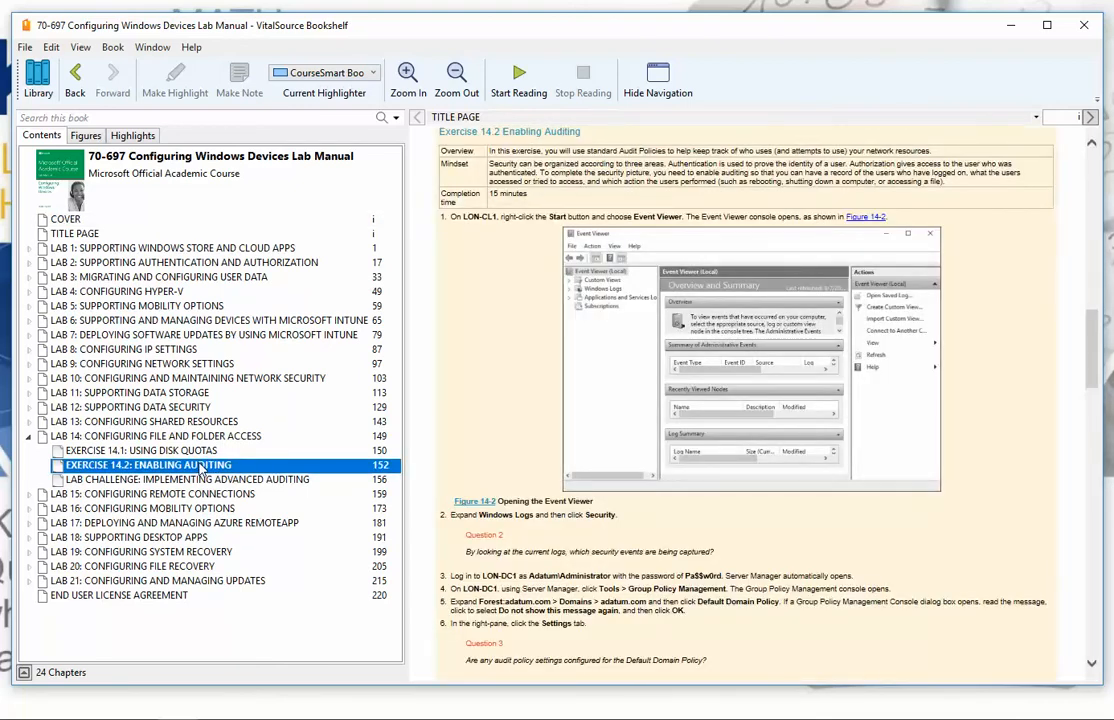
left_click(1085, 32)
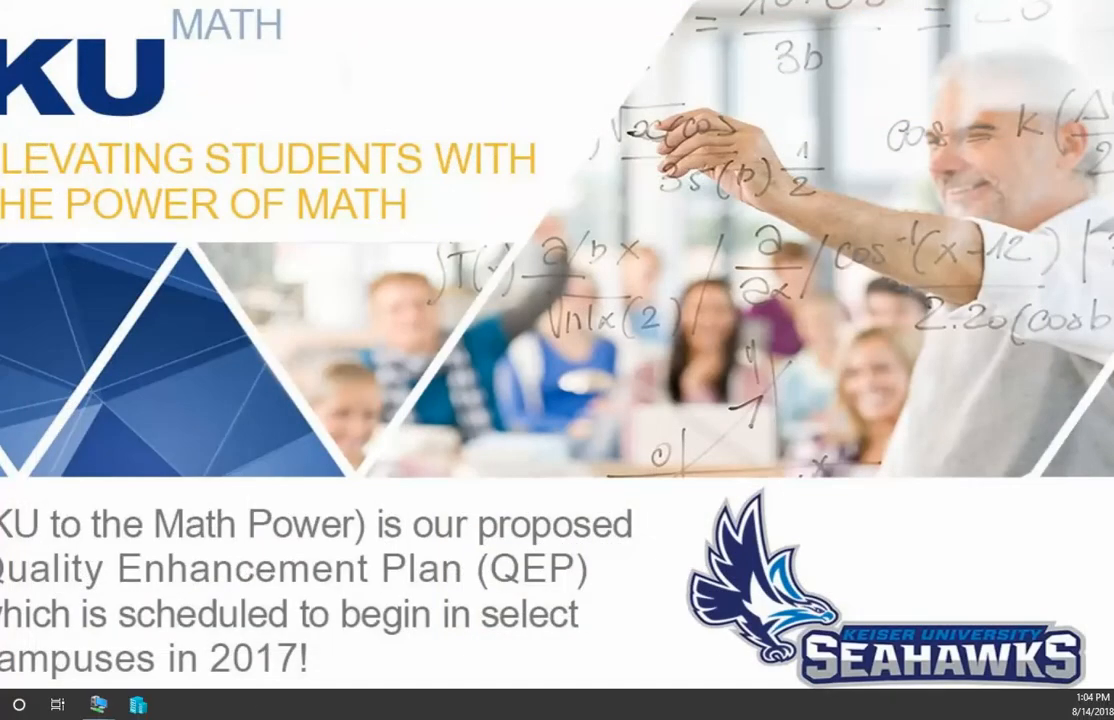
- Switch to the LON-CL1 virtual machine and open Event Viewer maximized, with its console tree widened
mouse_move(112, 712)
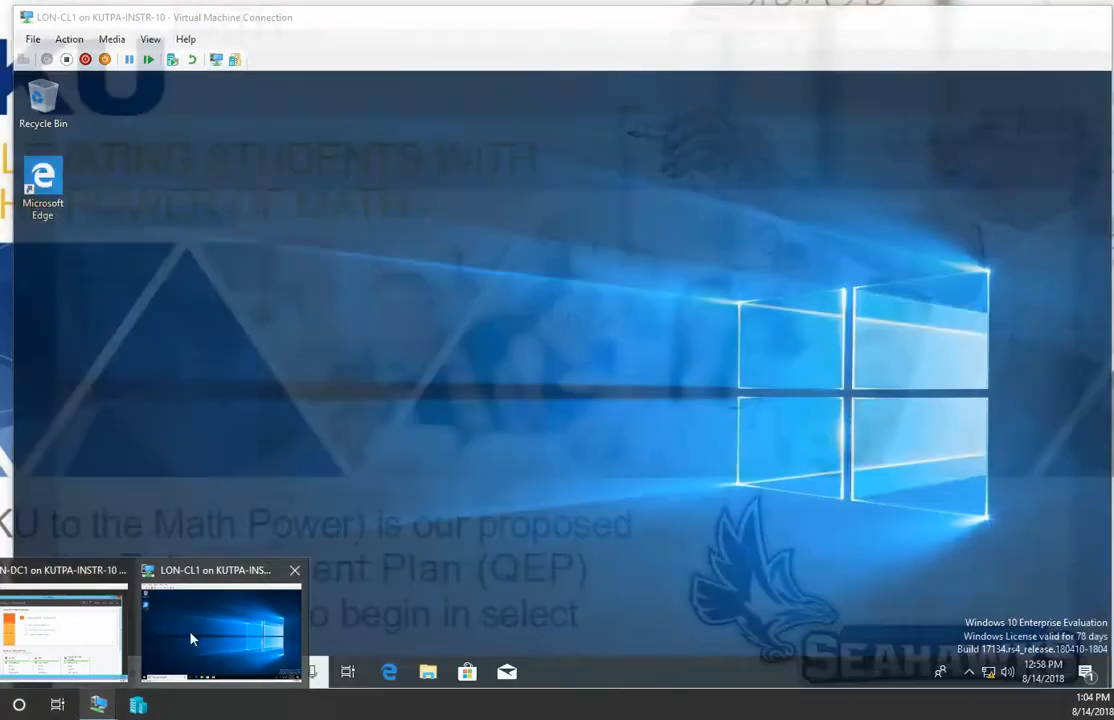
left_click(193, 640)
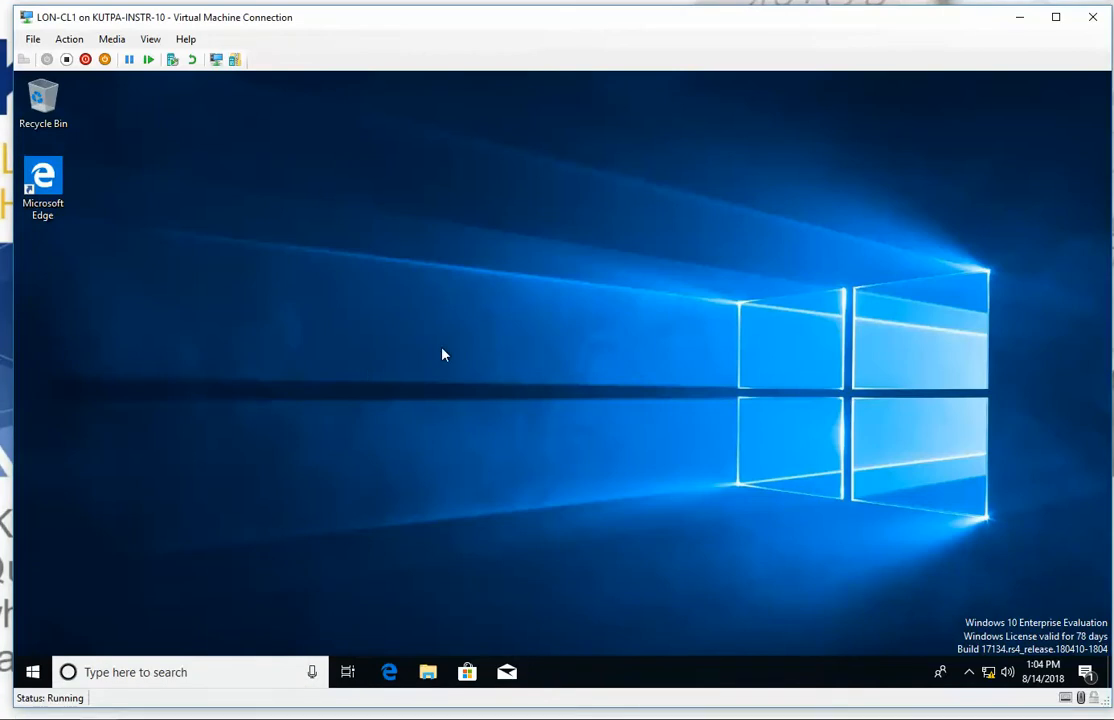
right_click(36, 673)
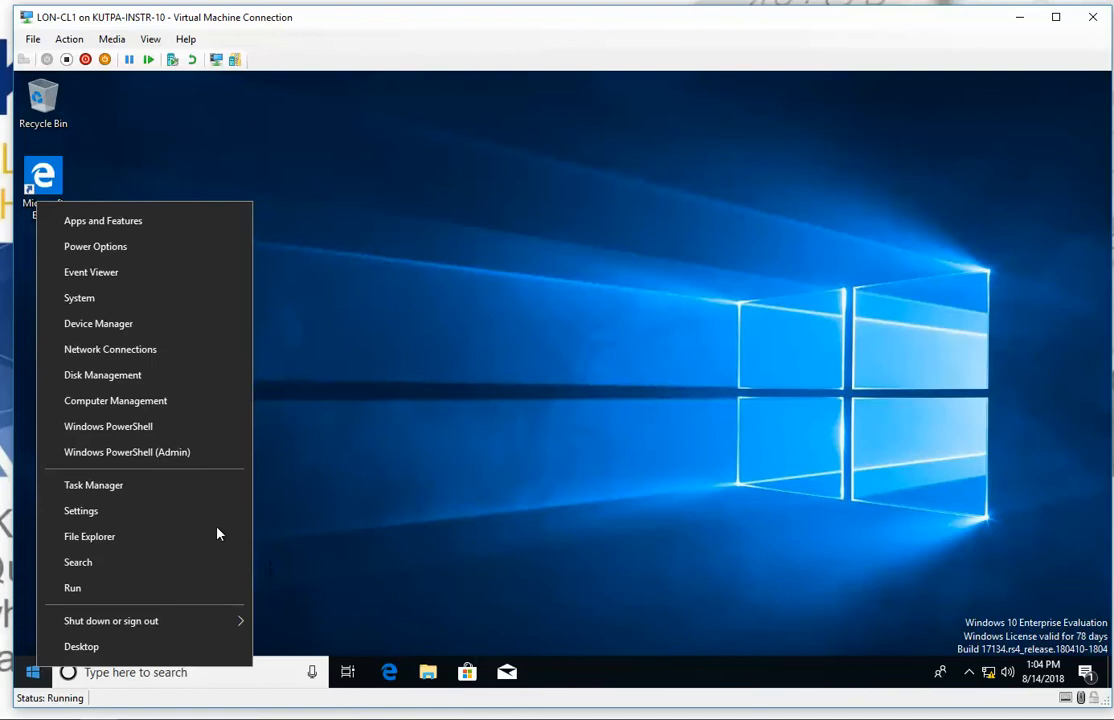
left_click(148, 273)
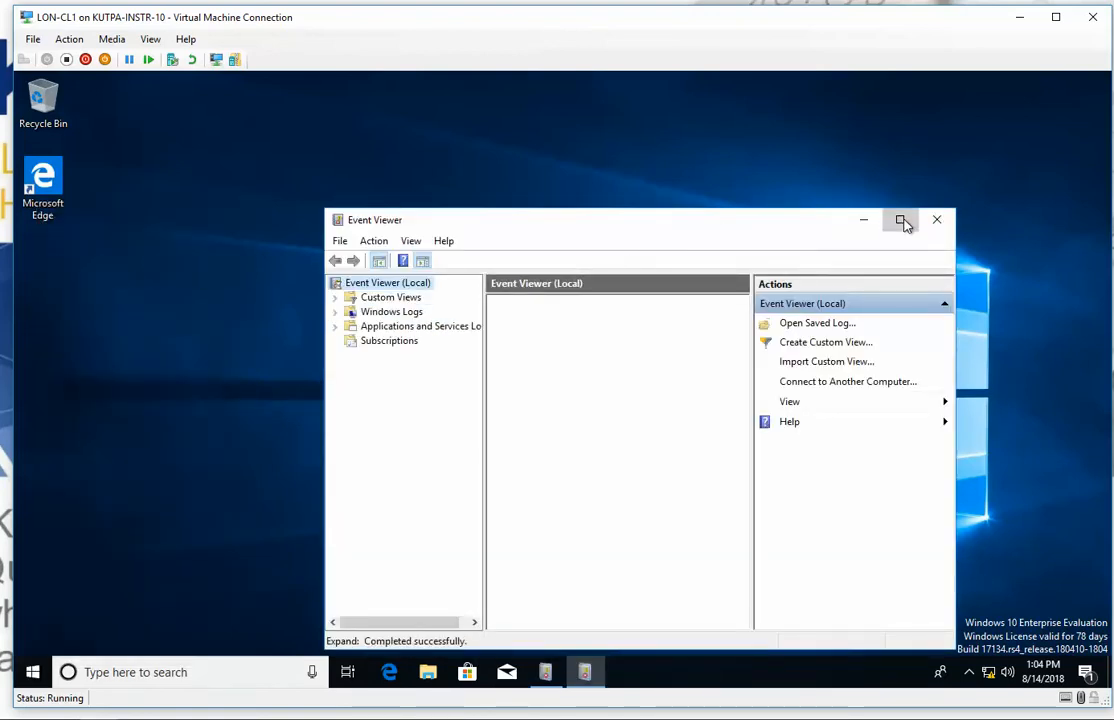
left_click(900, 220)
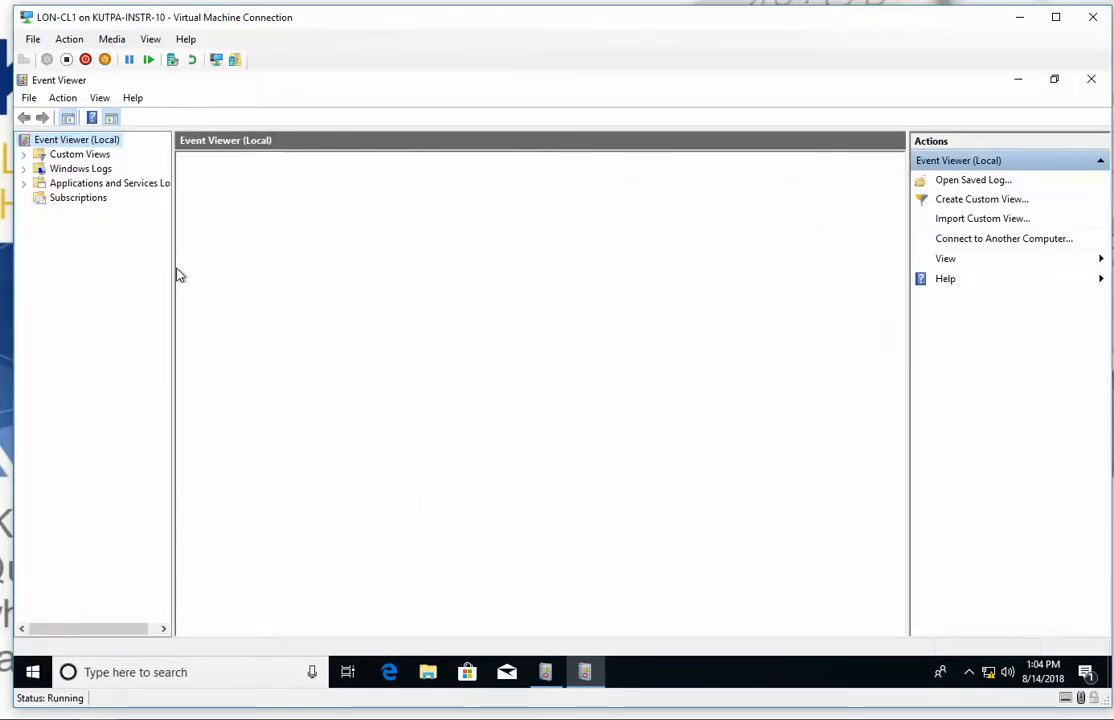
left_click_drag(174, 267, 201, 269)
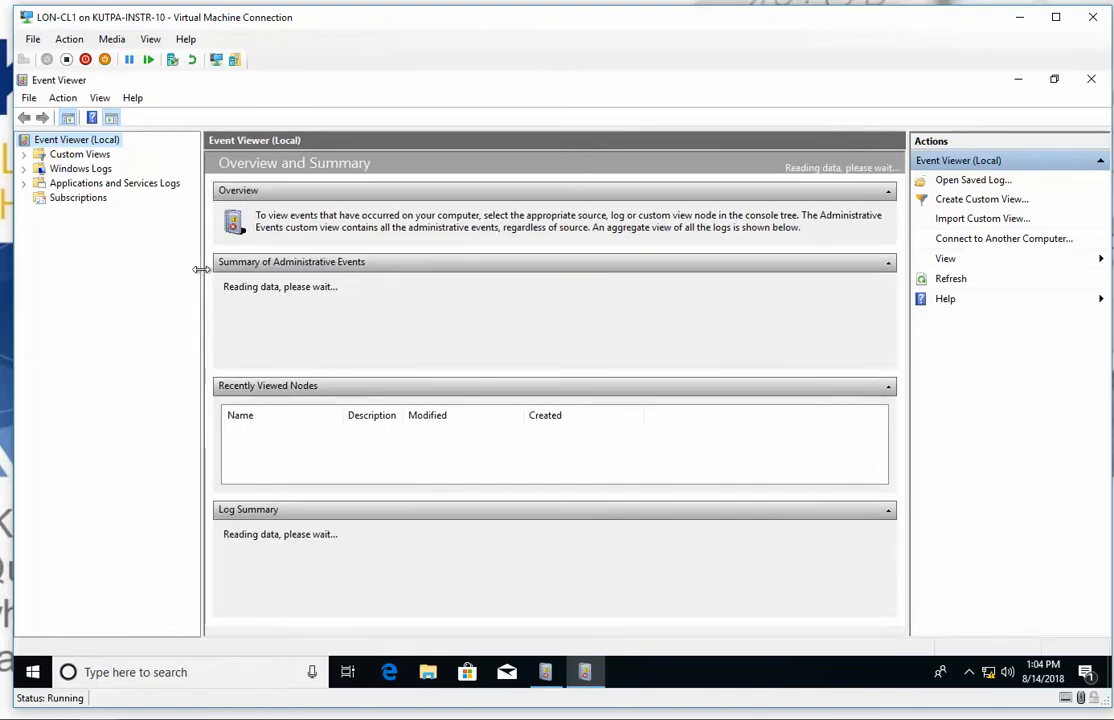
- Expand Windows Logs and examine which events the Security log captures
left_click(48, 172)
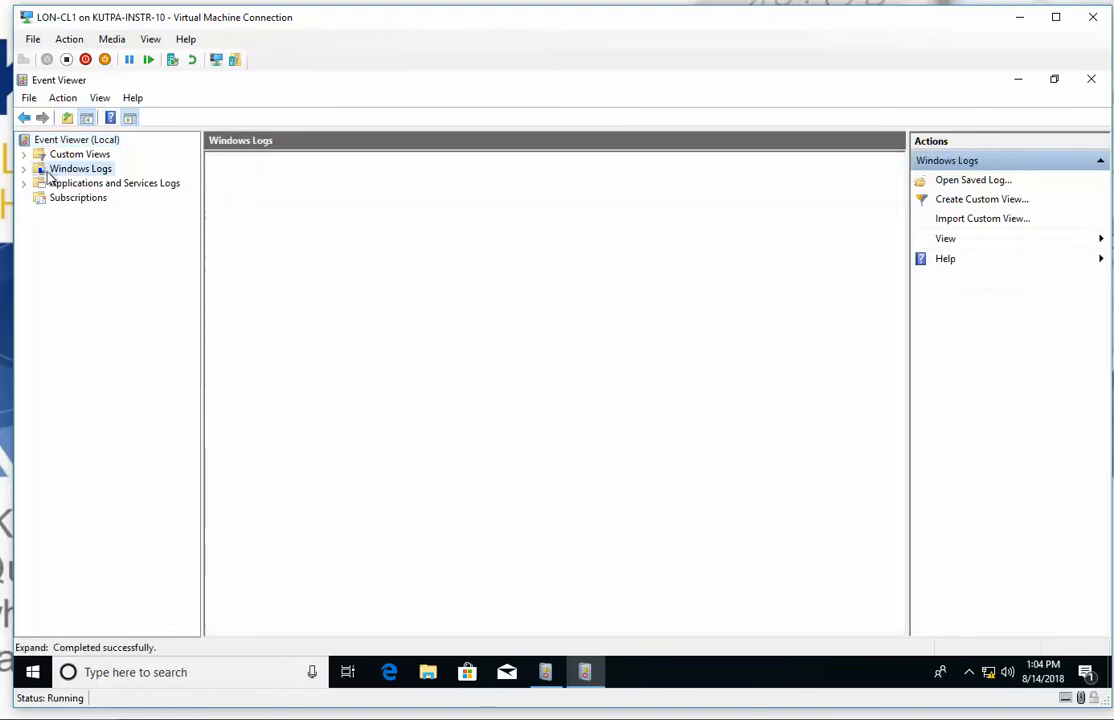
left_click(29, 172)
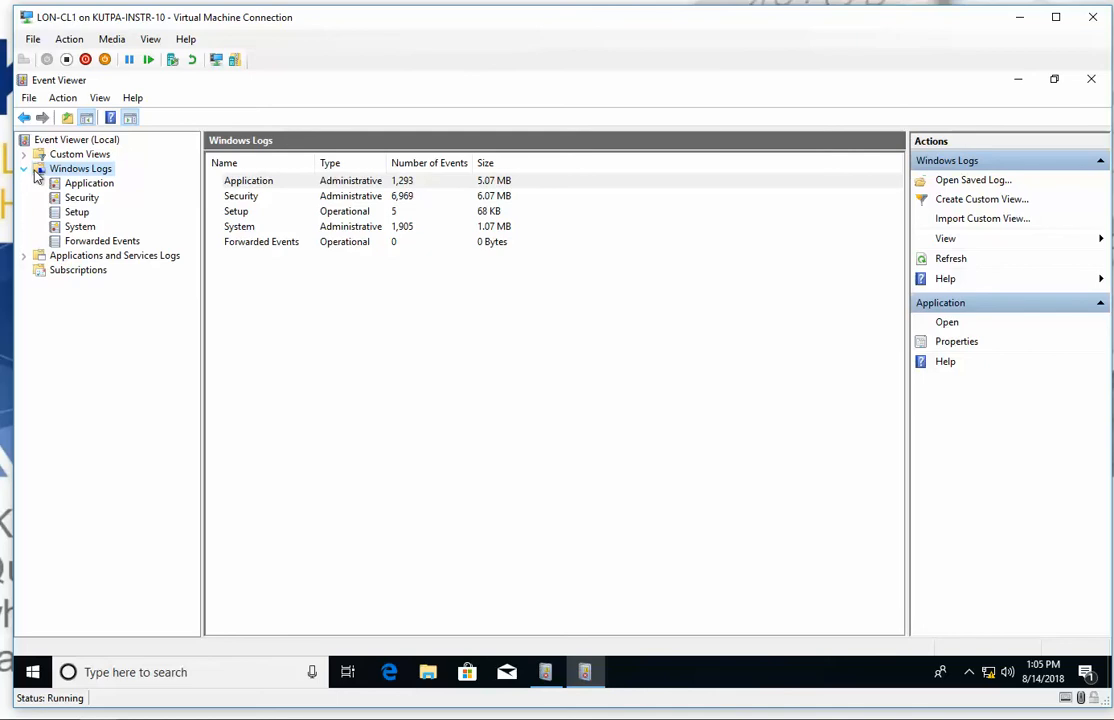
left_click(92, 200)
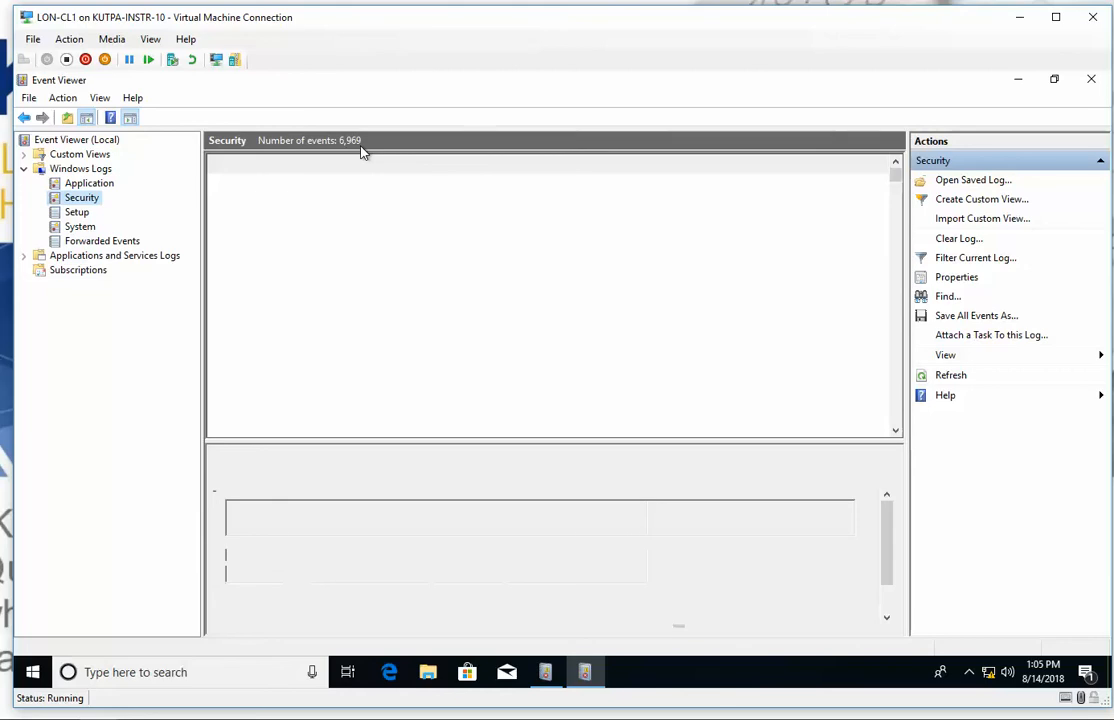
left_click(100, 185)
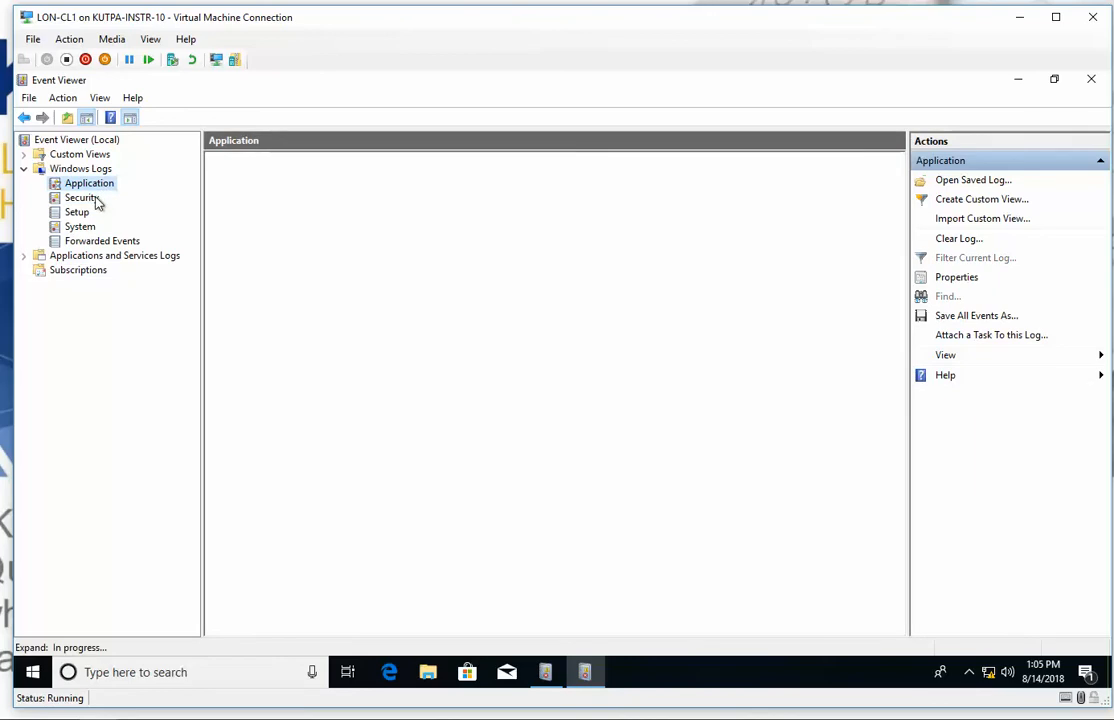
left_click(96, 200)
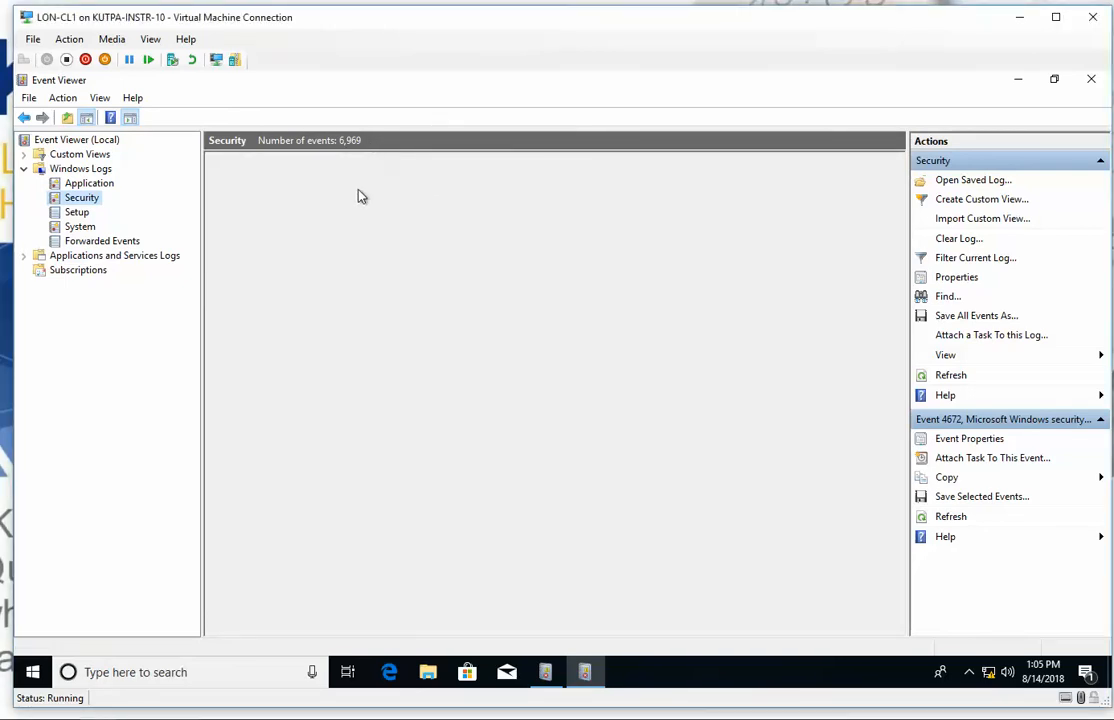
left_click(88, 199)
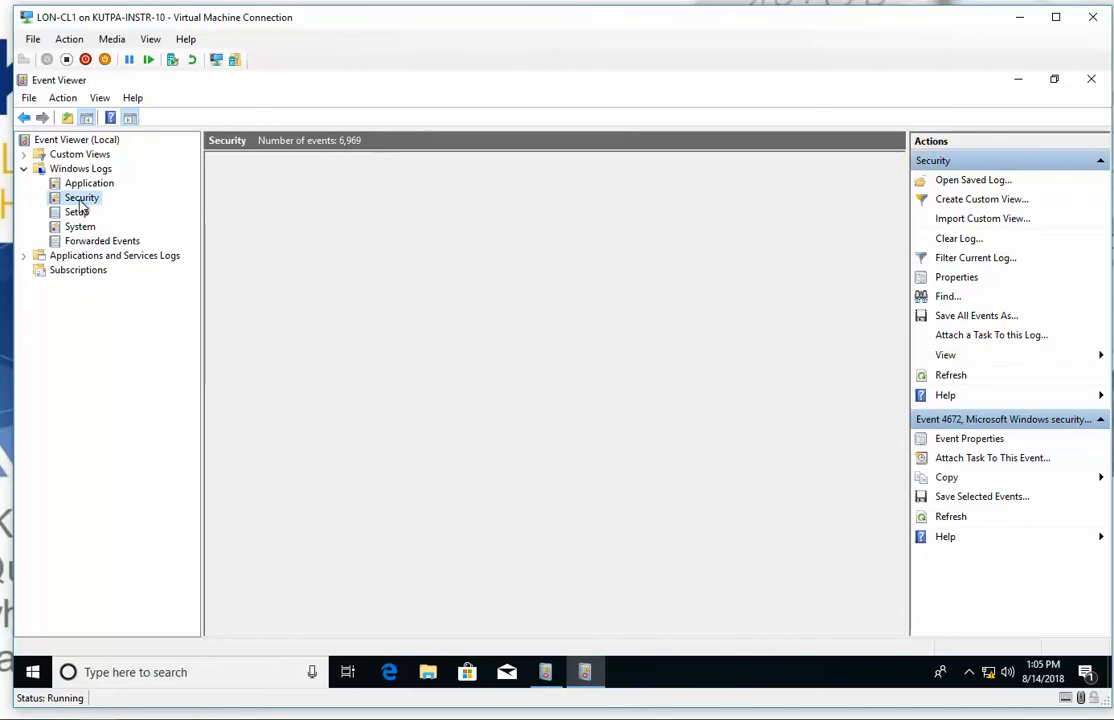
right_click(81, 205)
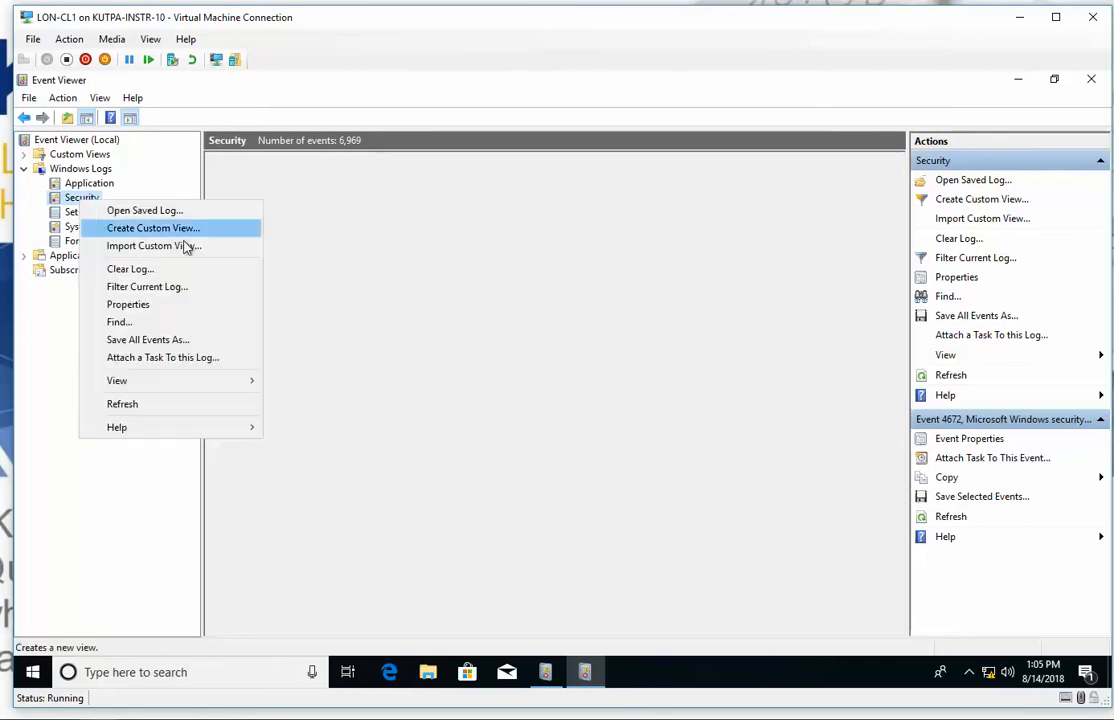
left_click(307, 286)
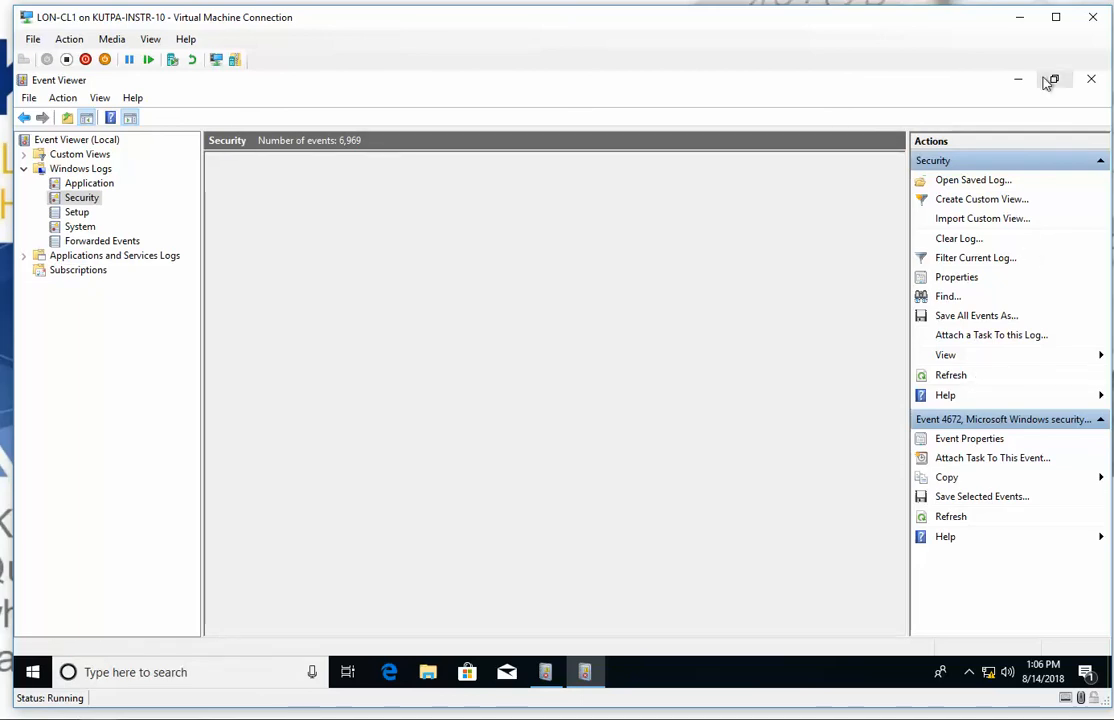
- Switch to the LON-DC1 virtual machine and open Group Policy Management from Server Manager
left_click(1022, 19)
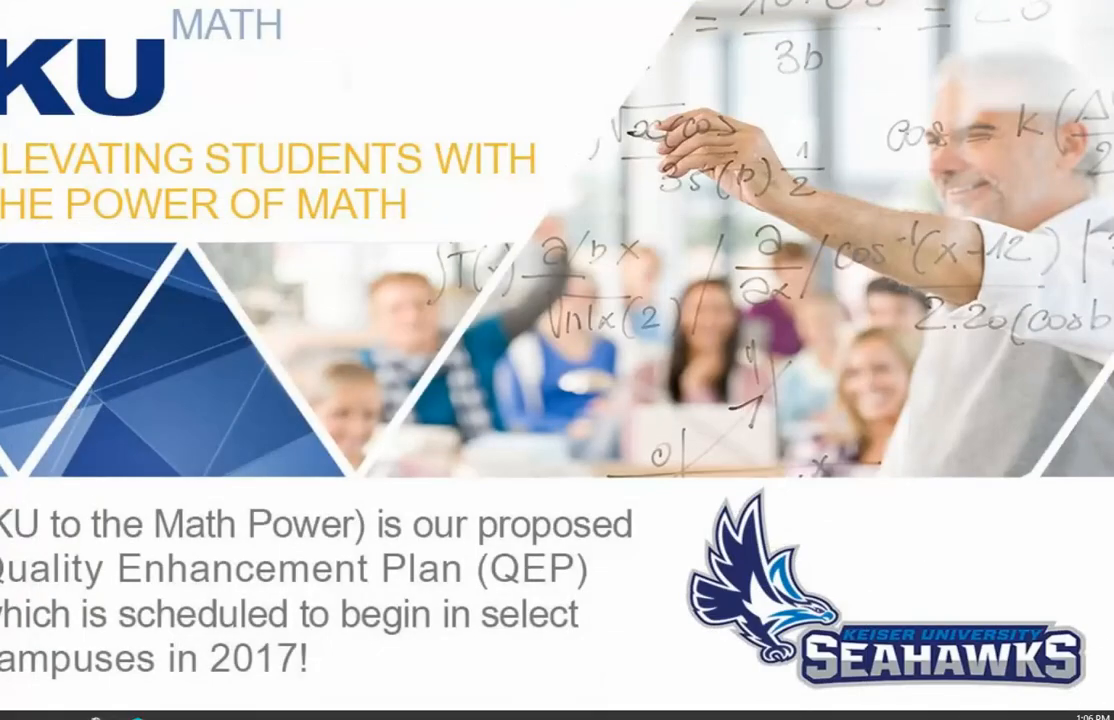
mouse_move(98, 705)
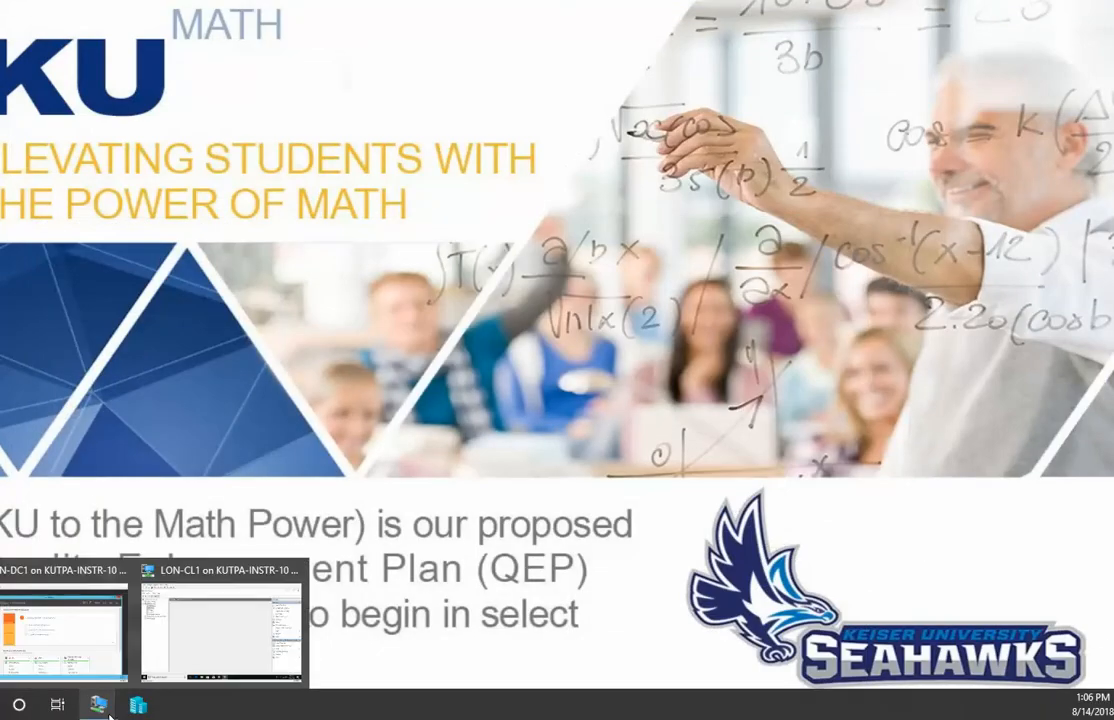
left_click(55, 628)
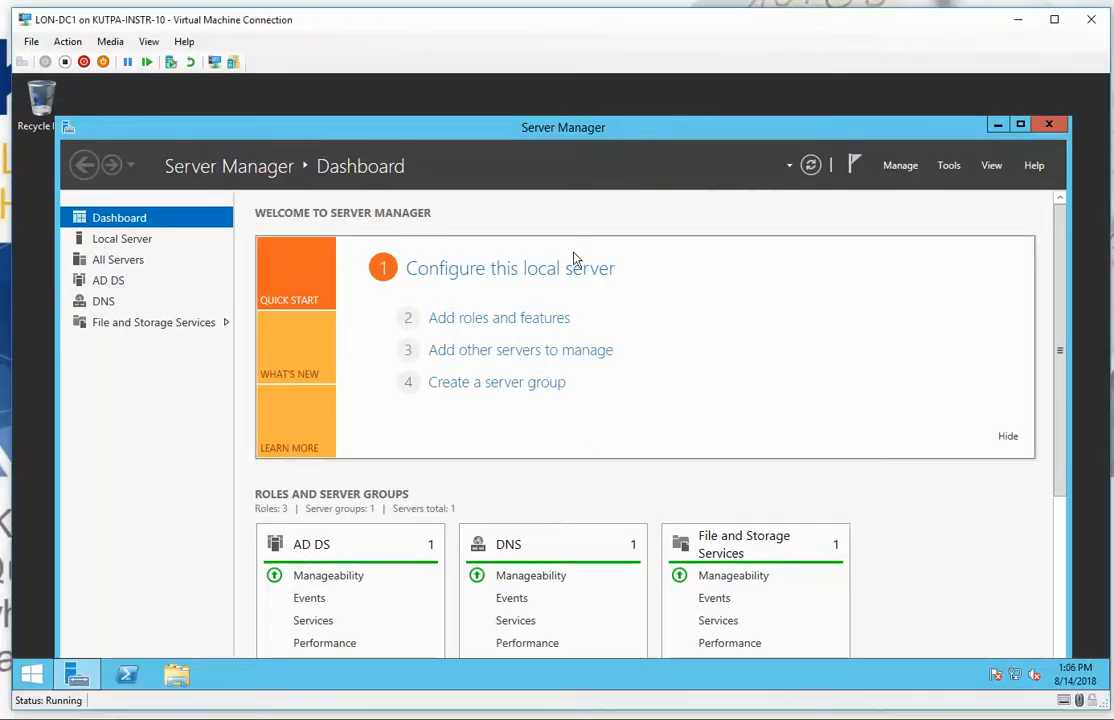
left_click_drag(717, 131, 714, 104)
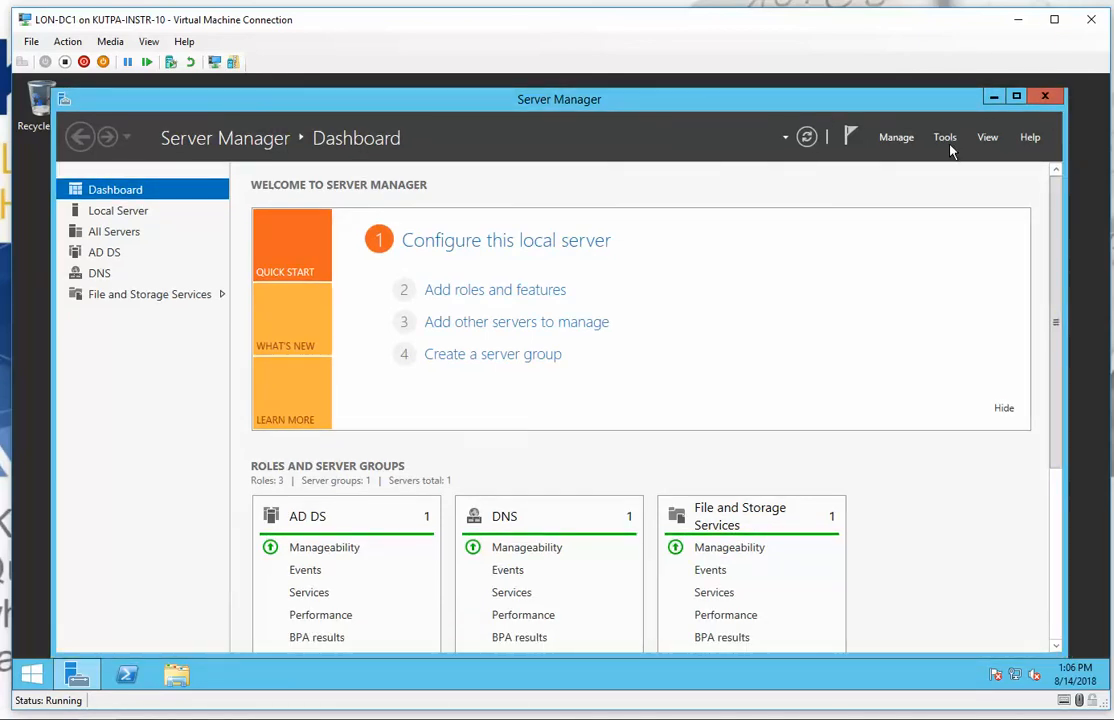
left_click(945, 140)
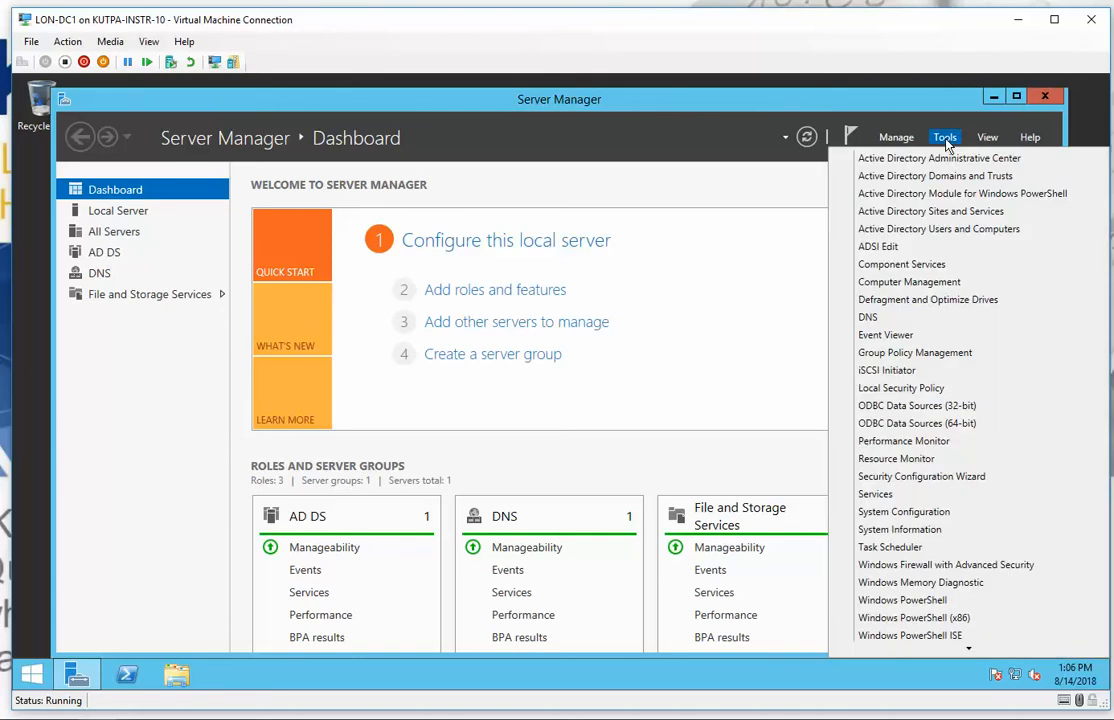
left_click(935, 354)
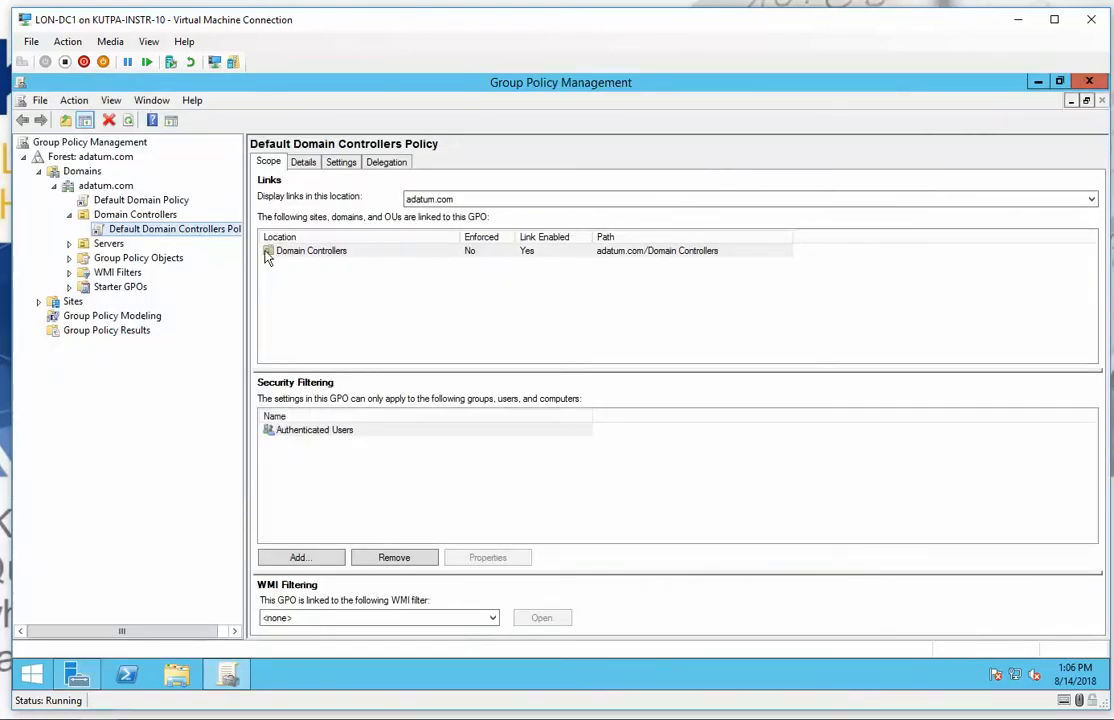
- Examine the Default Domain Policy's settings under Security Settings for any configured audit policies
left_click(71, 216)
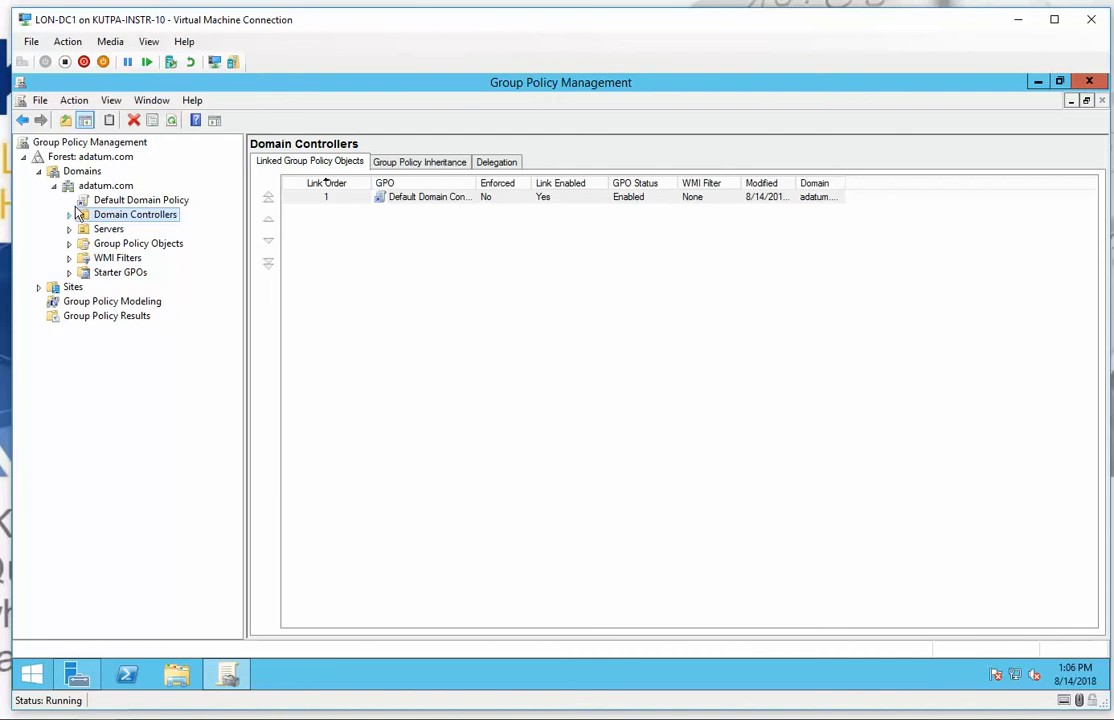
left_click(123, 202)
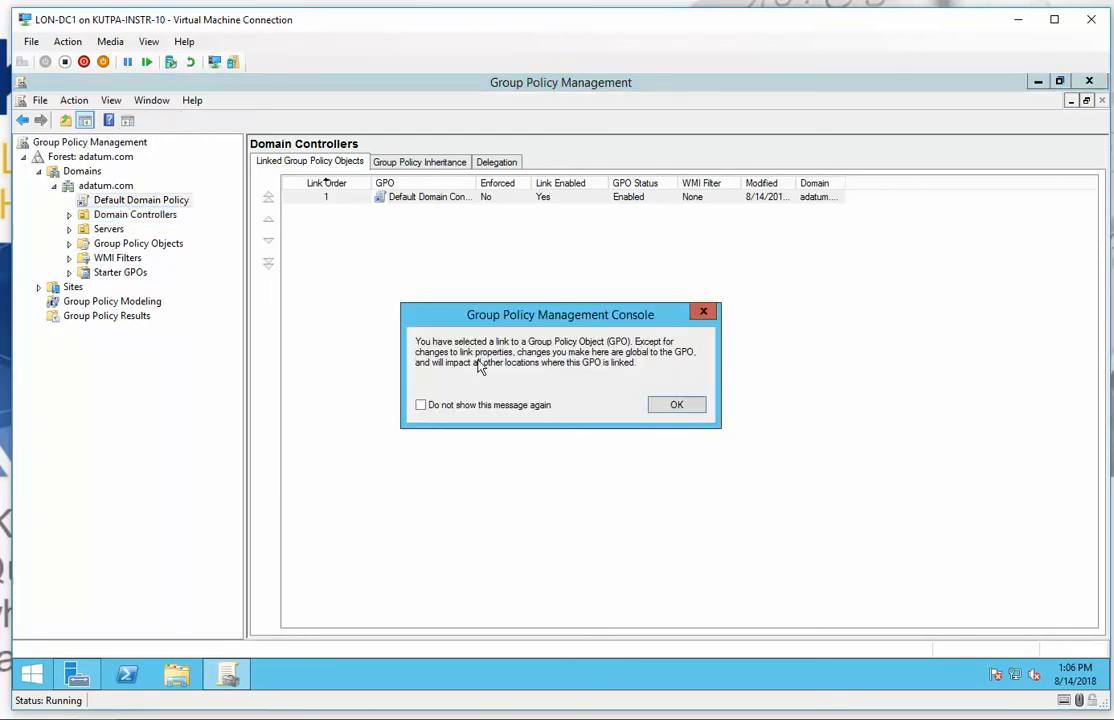
left_click(676, 405)
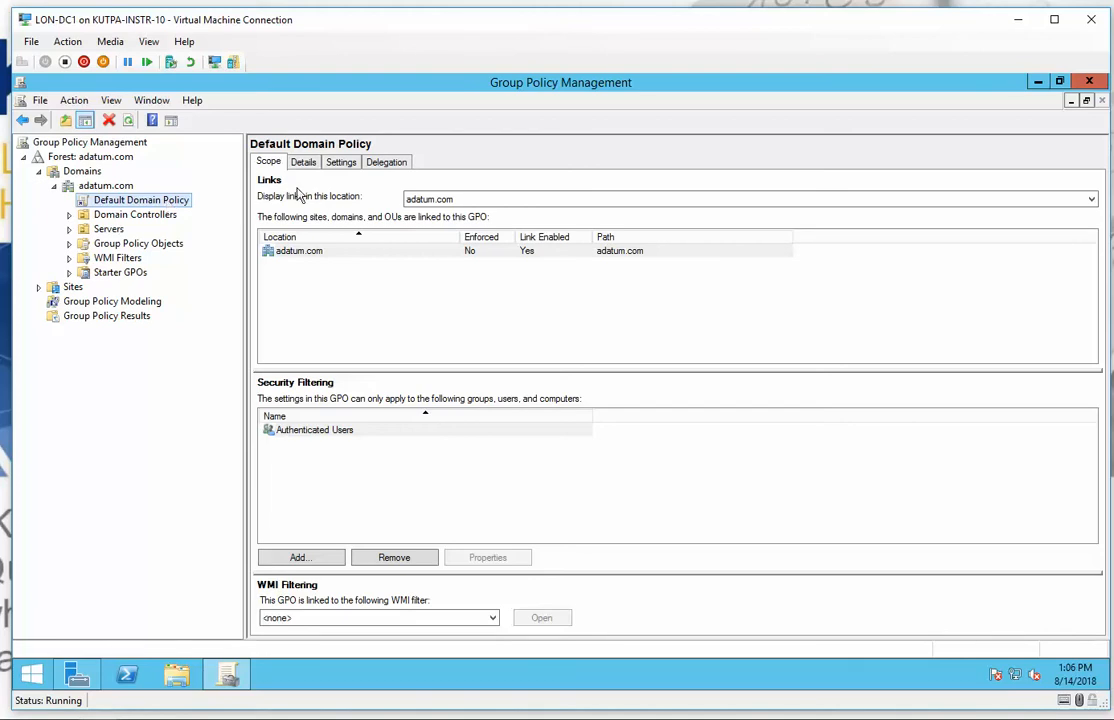
left_click(340, 164)
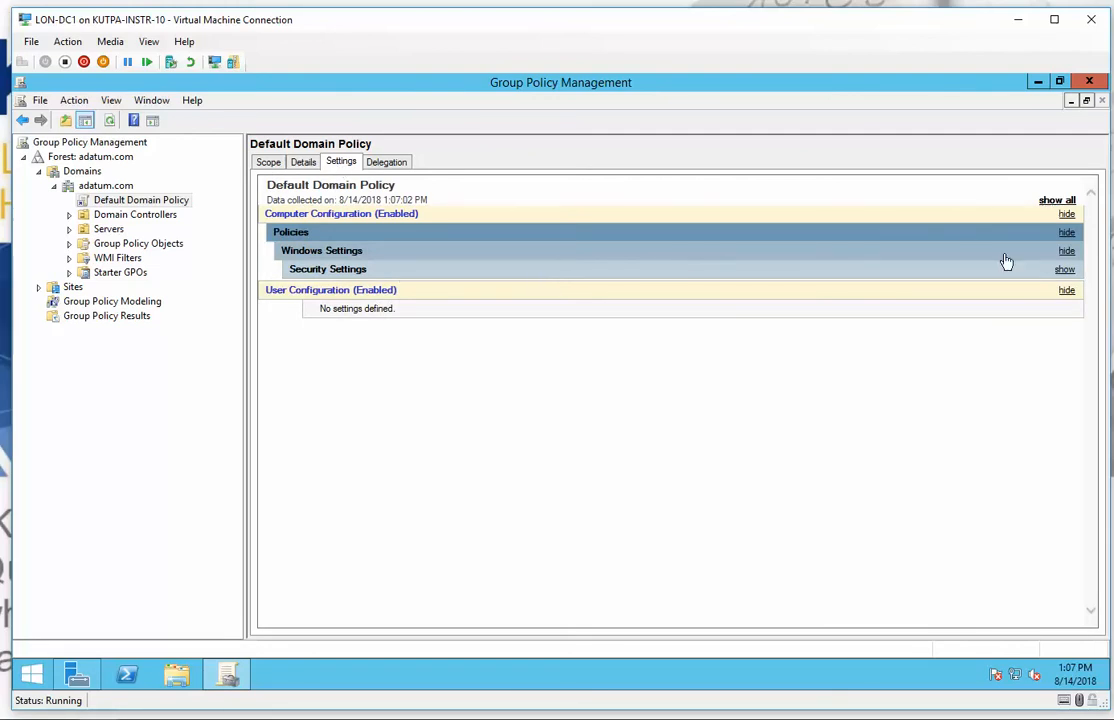
left_click(1064, 279)
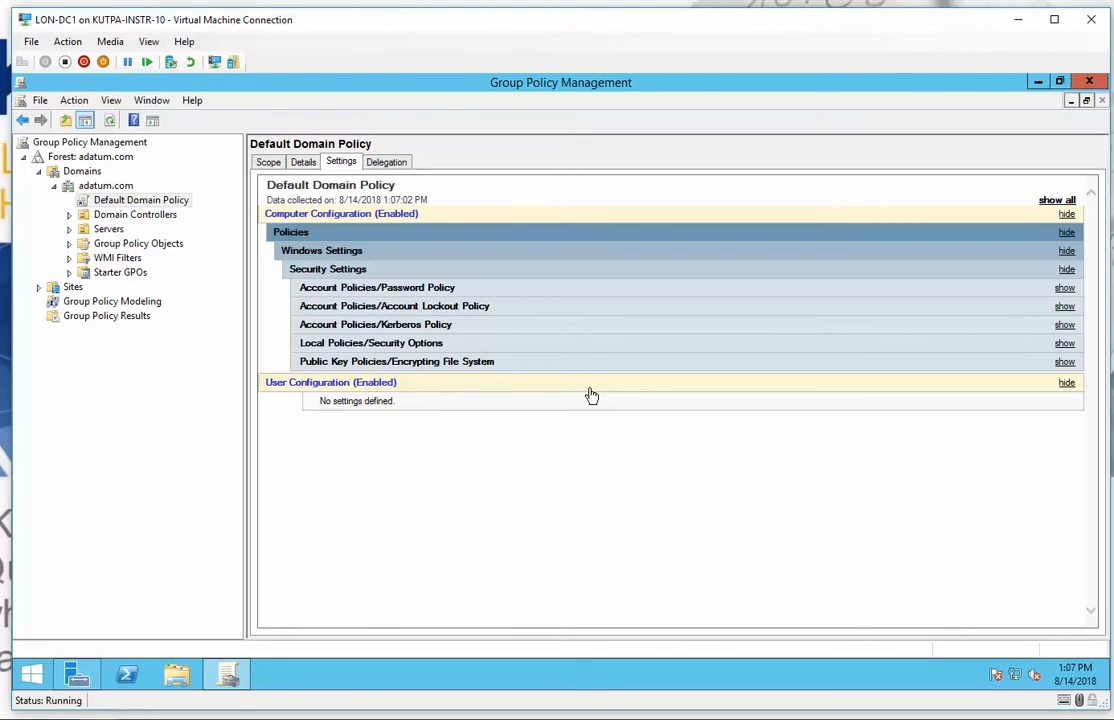
- Check the Default Domain Controllers Policy's Security Settings and Administrative Templates for audit policies, suppressing the GPO link notice for future selections
left_click(70, 215)
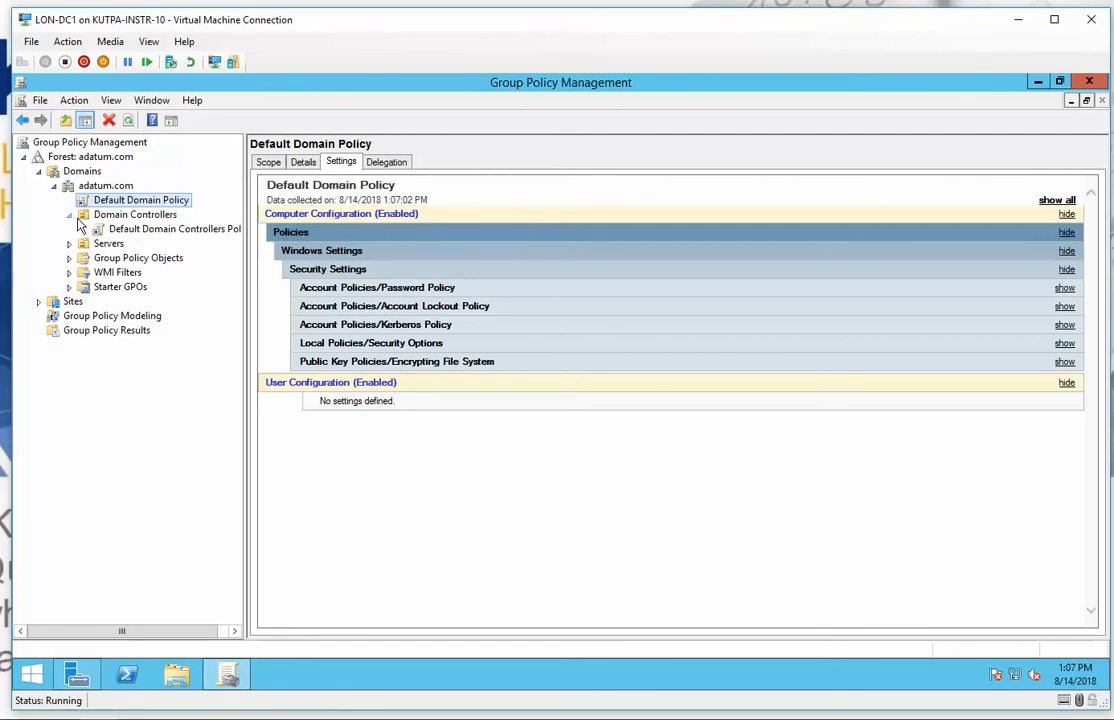
left_click(138, 216)
left_click(180, 230)
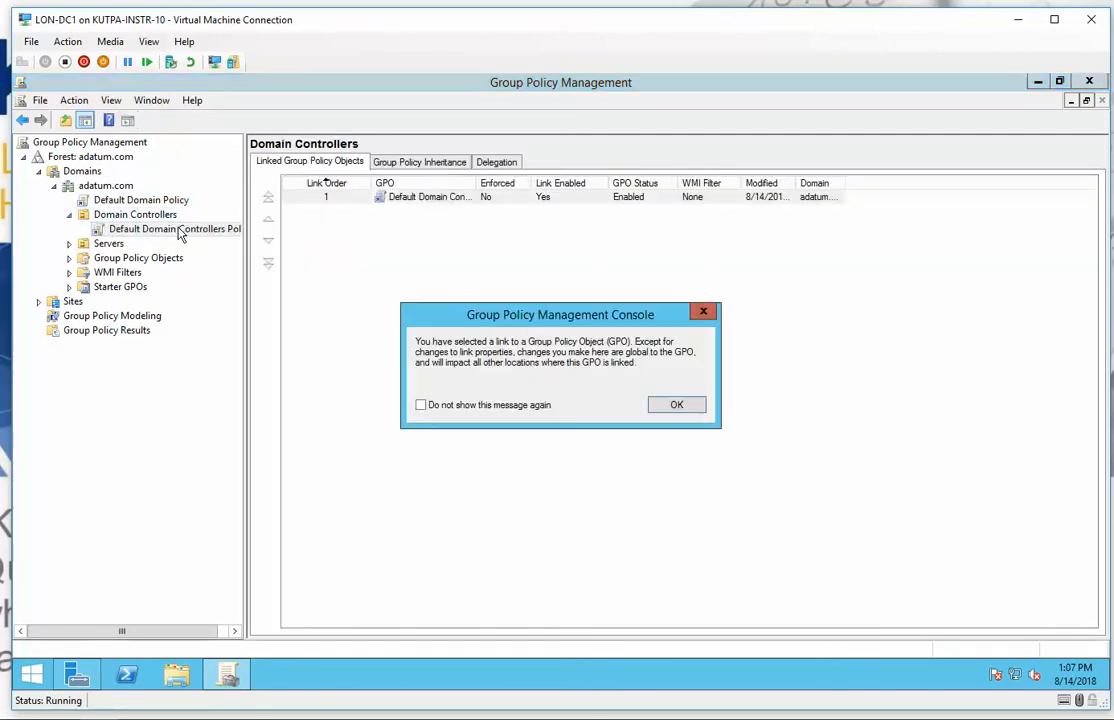
left_click(421, 405)
left_click(693, 407)
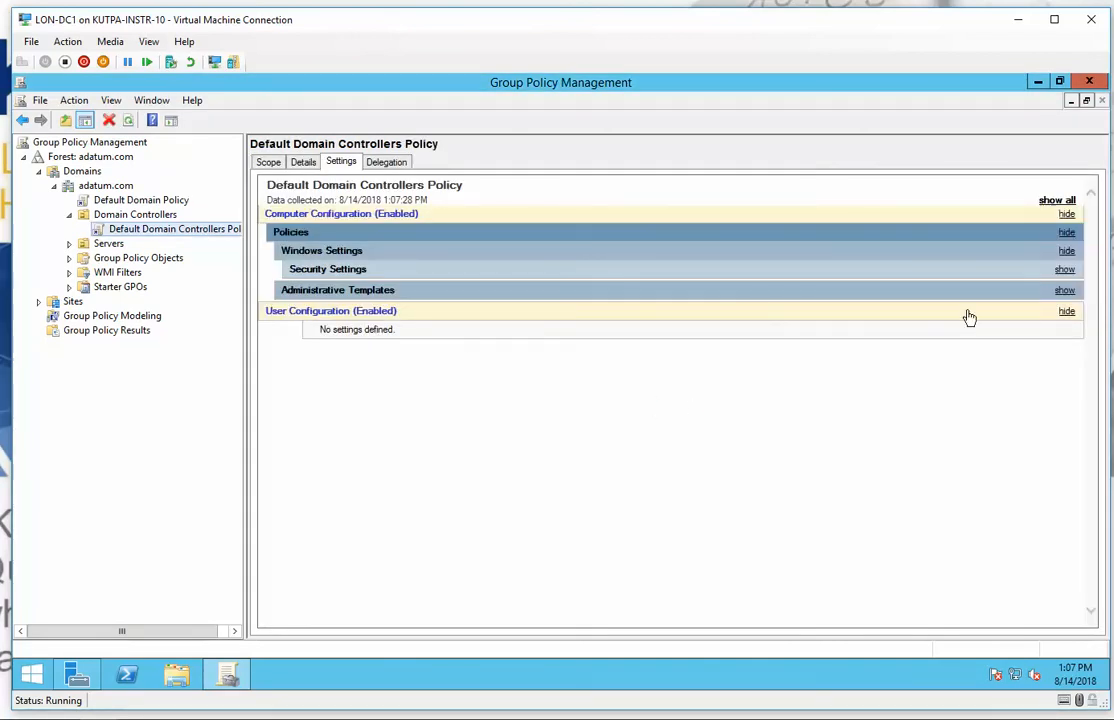
left_click(1065, 290)
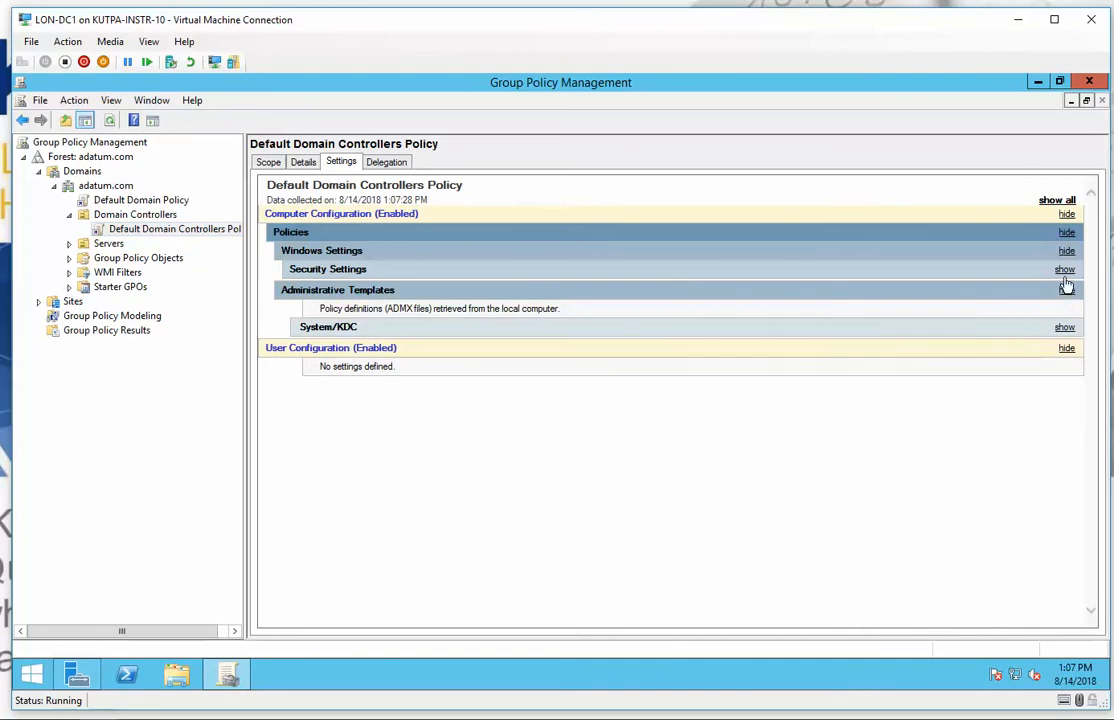
left_click(1065, 269)
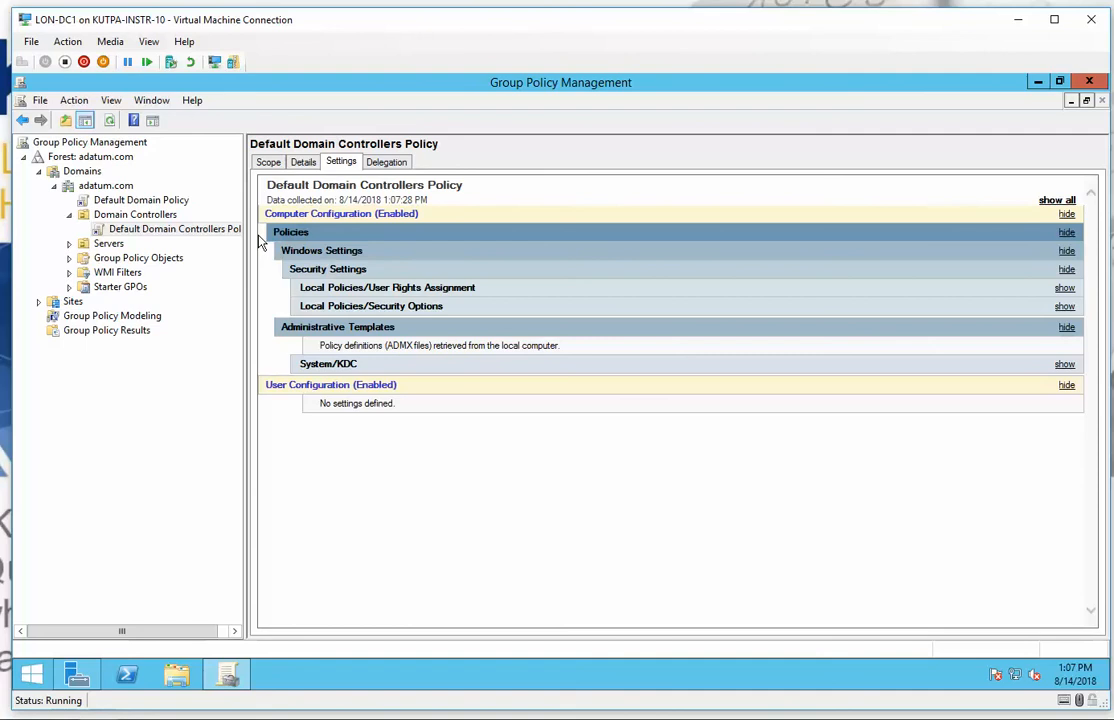
- Create a GPO named Audit Policy linked to the adatum.com domain
right_click(97, 188)
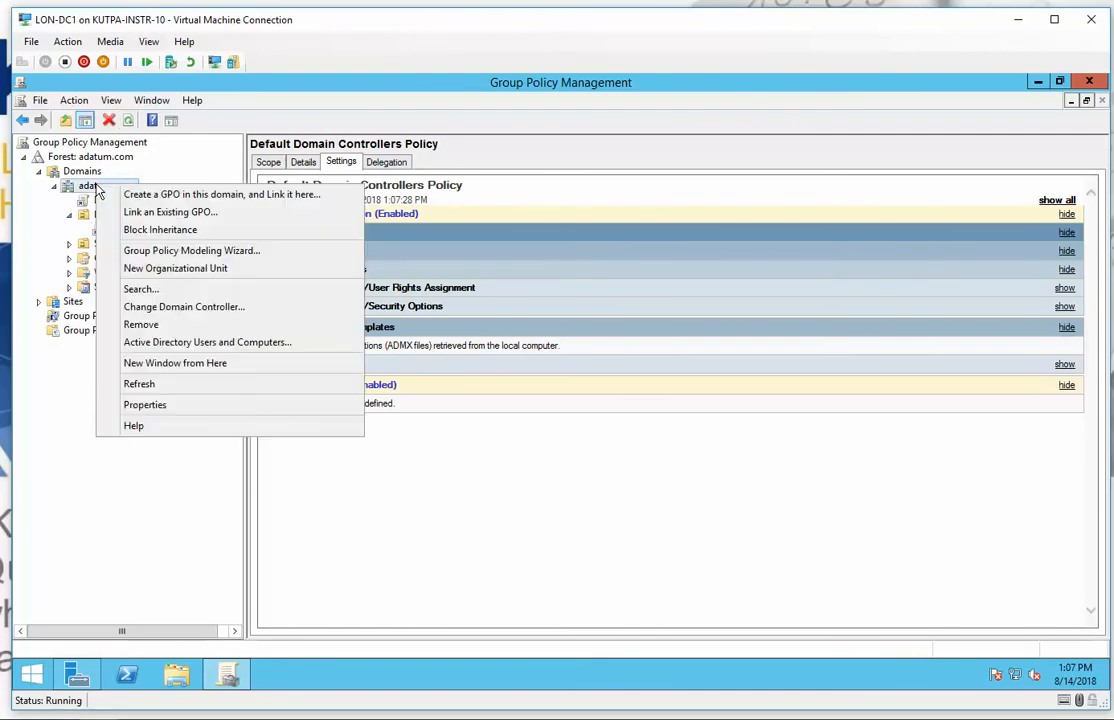
left_click(158, 196)
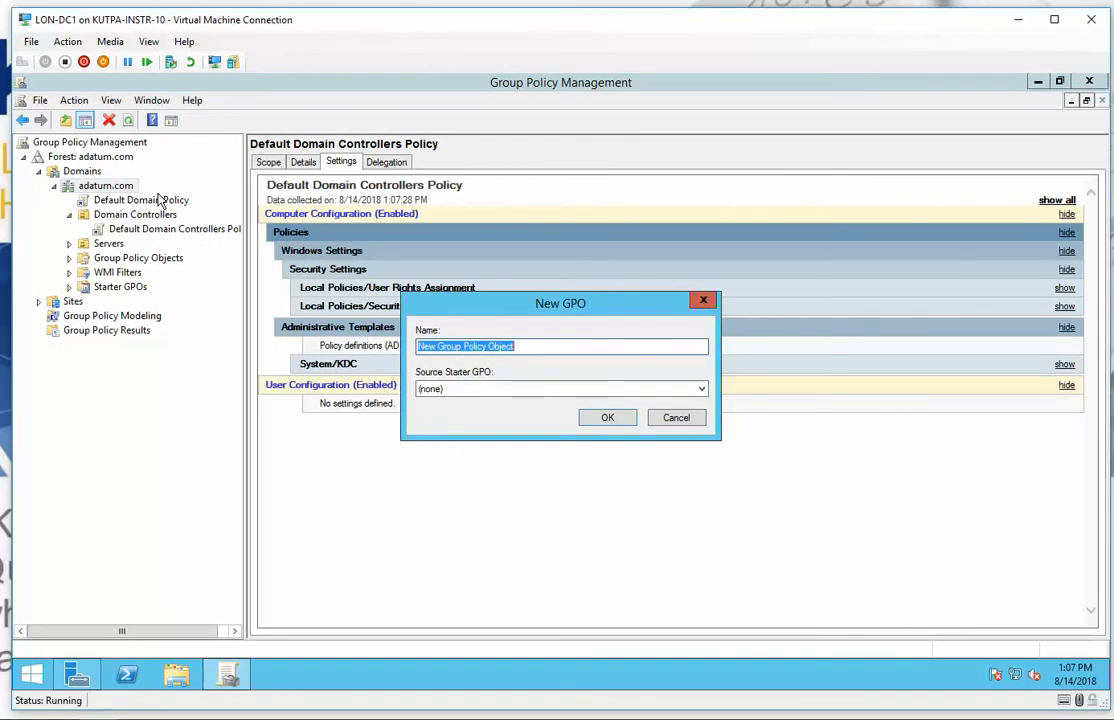
type("Audit Policy")
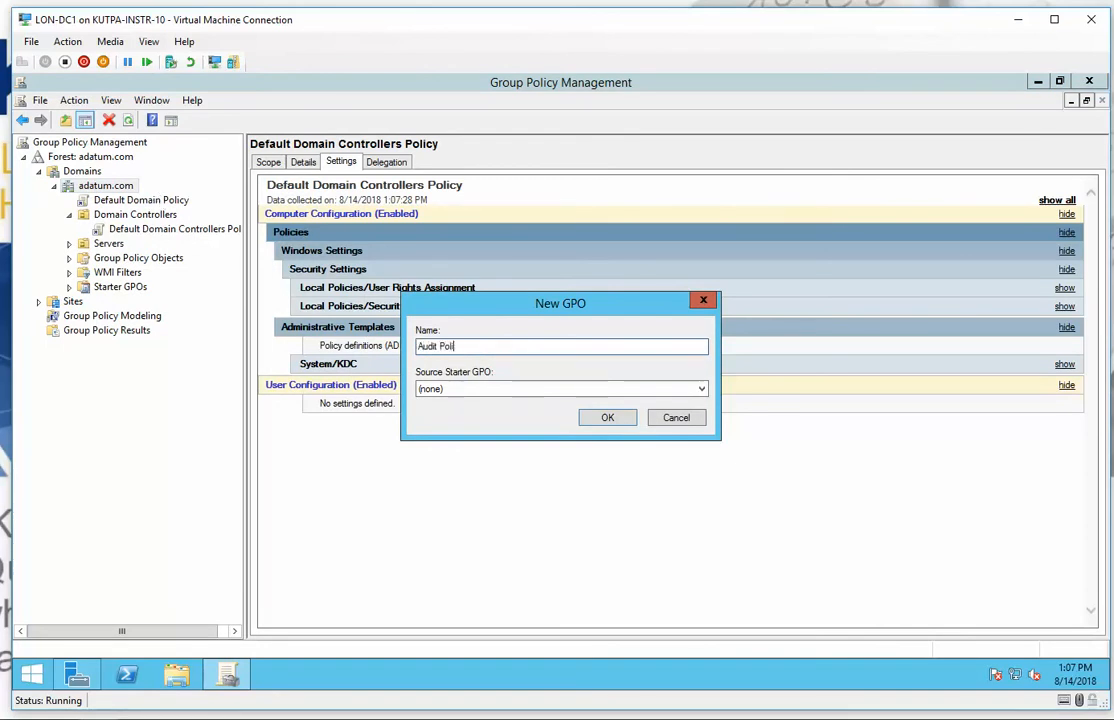
left_click(600, 422)
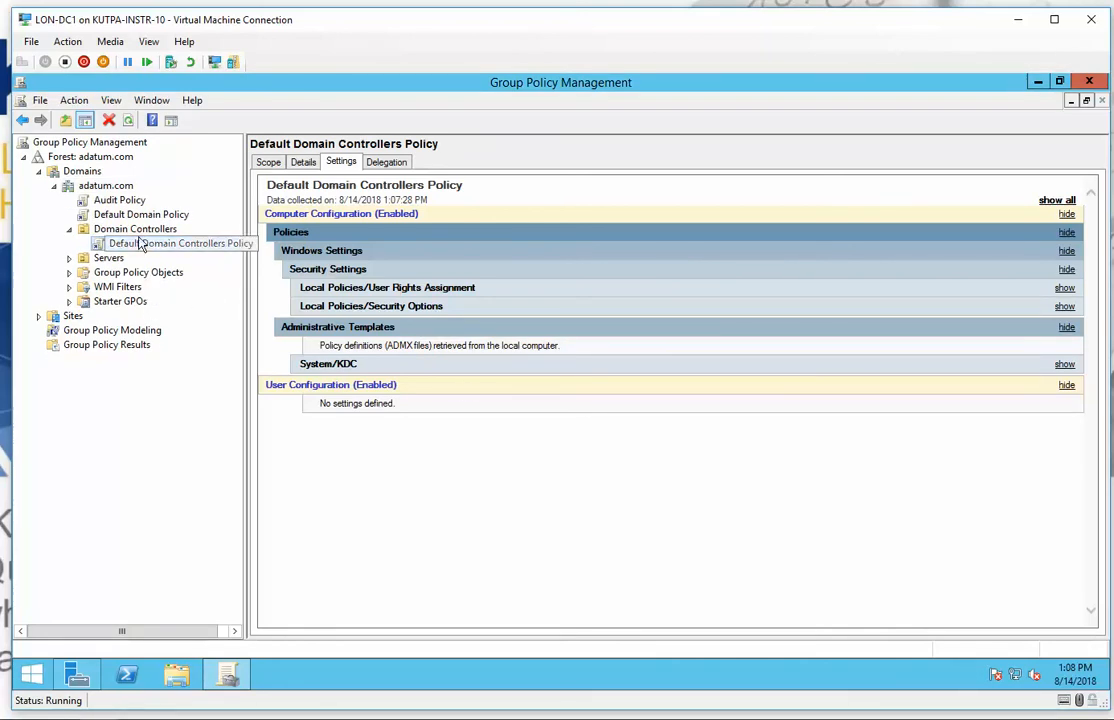
- Open the Audit Policy GPO for editing in a maximized editor window
right_click(133, 202)
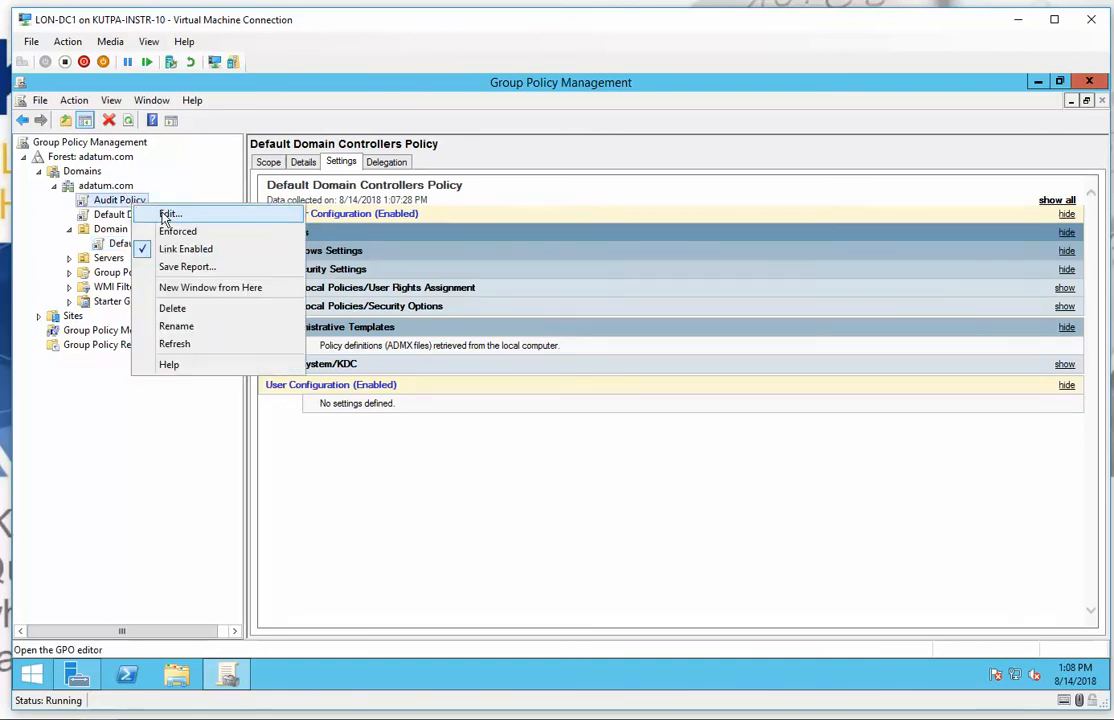
left_click(167, 215)
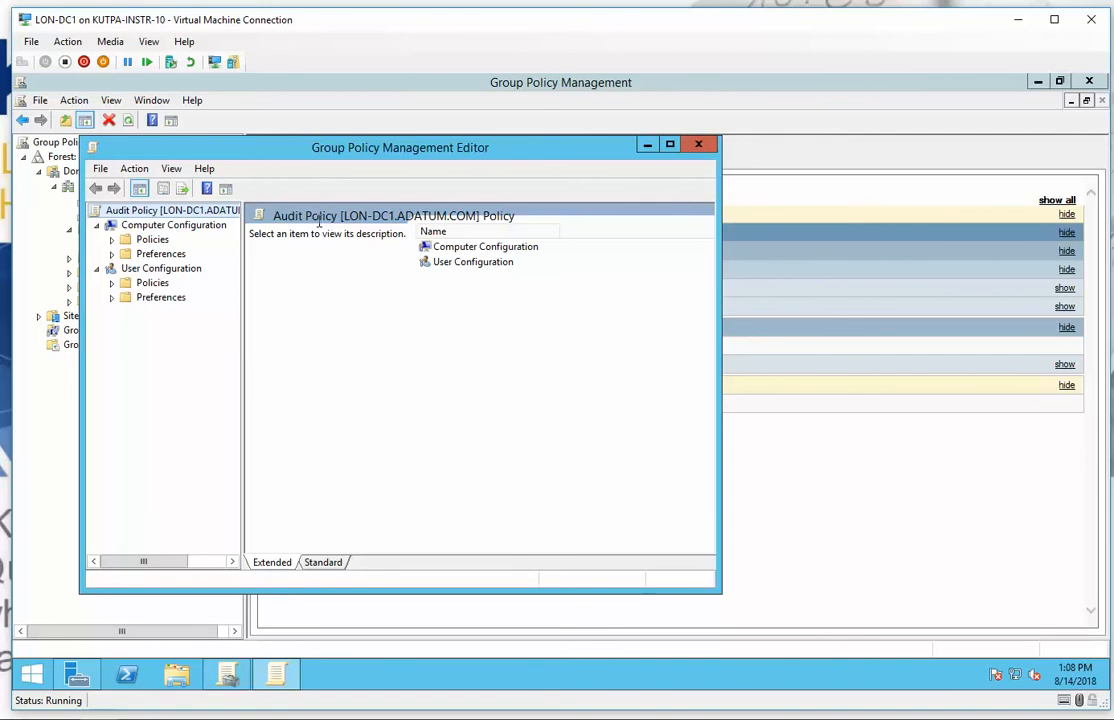
left_click(671, 146)
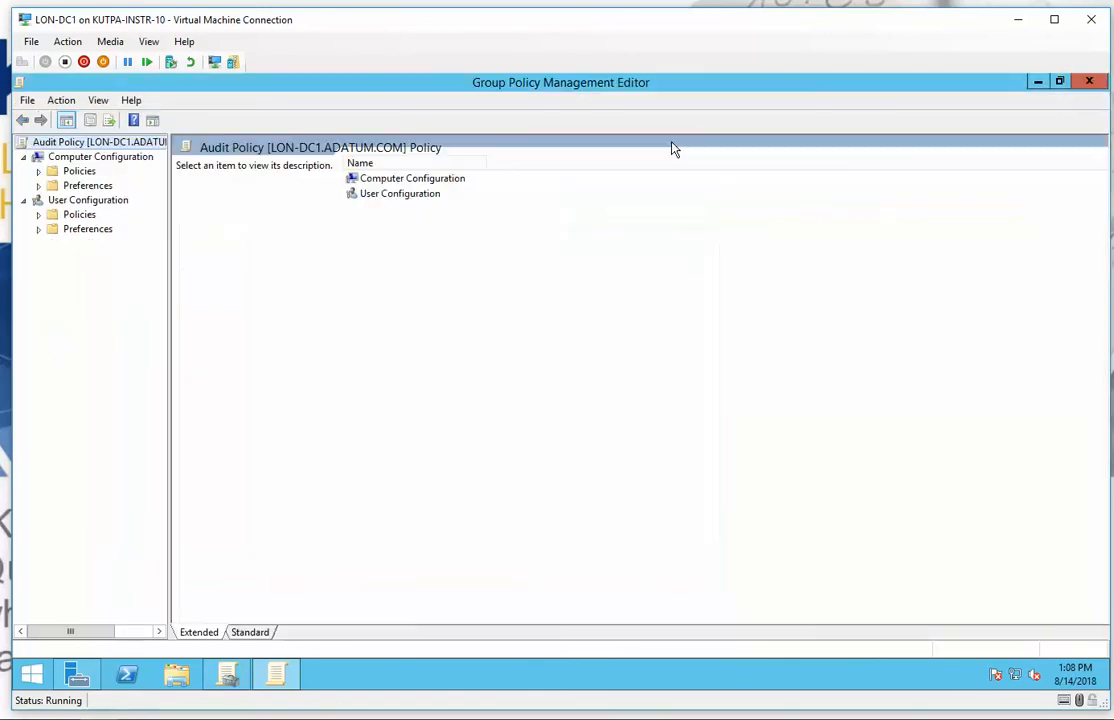
- Show the Audit Policy settings under Computer Configuration > Policies > Windows Settings > Security Settings > Local Policies, widening the tree for readability
left_click(79, 171)
left_click(39, 172)
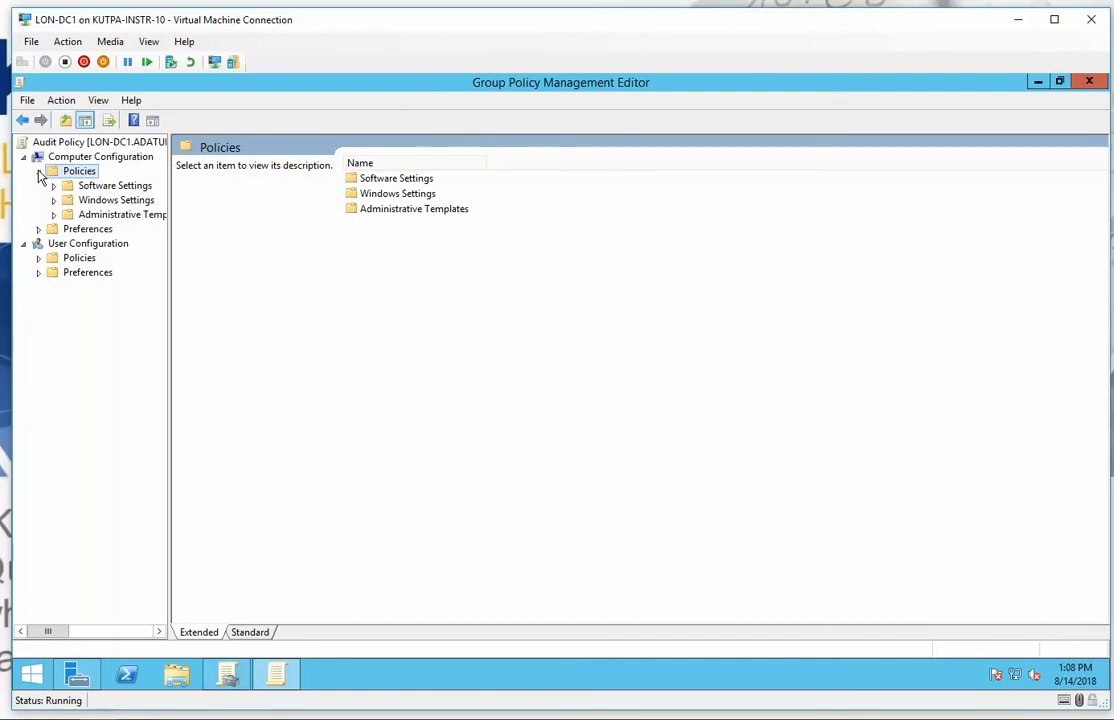
left_click(80, 202)
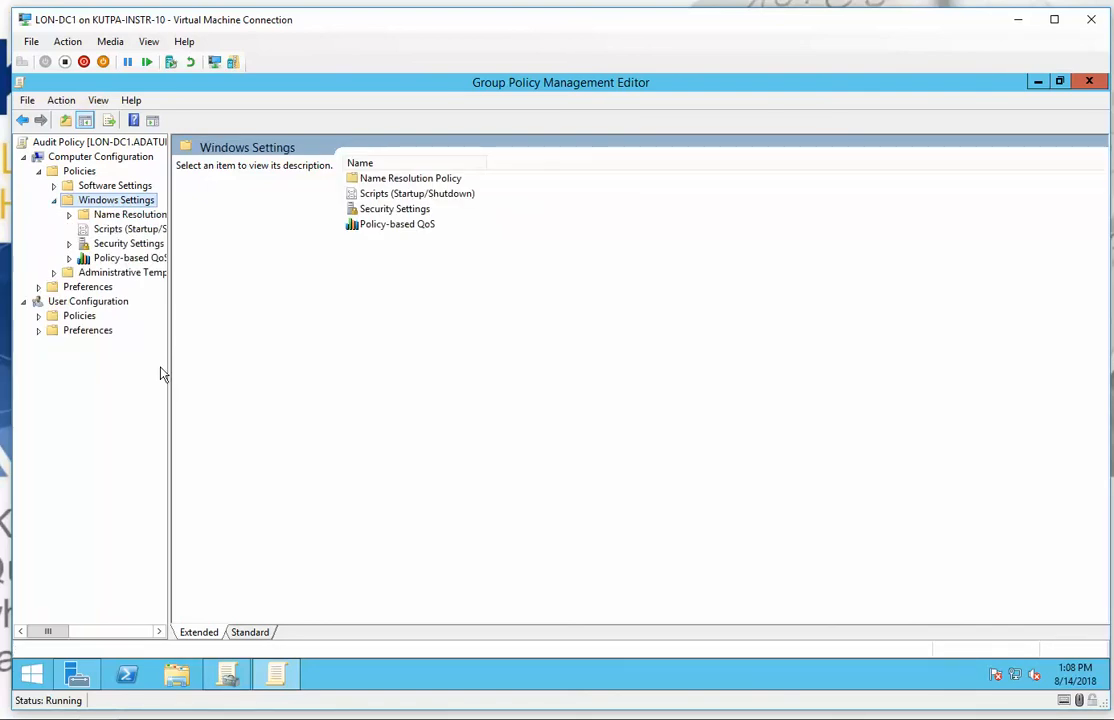
left_click_drag(168, 371, 258, 397)
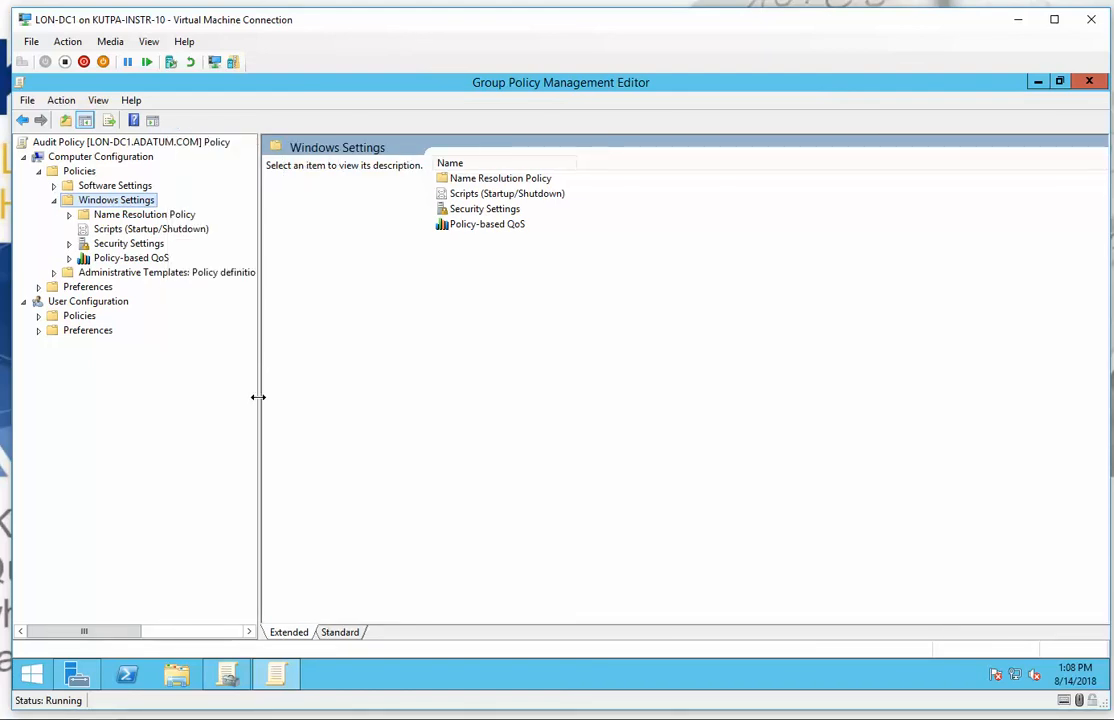
left_click(97, 247)
left_click(71, 245)
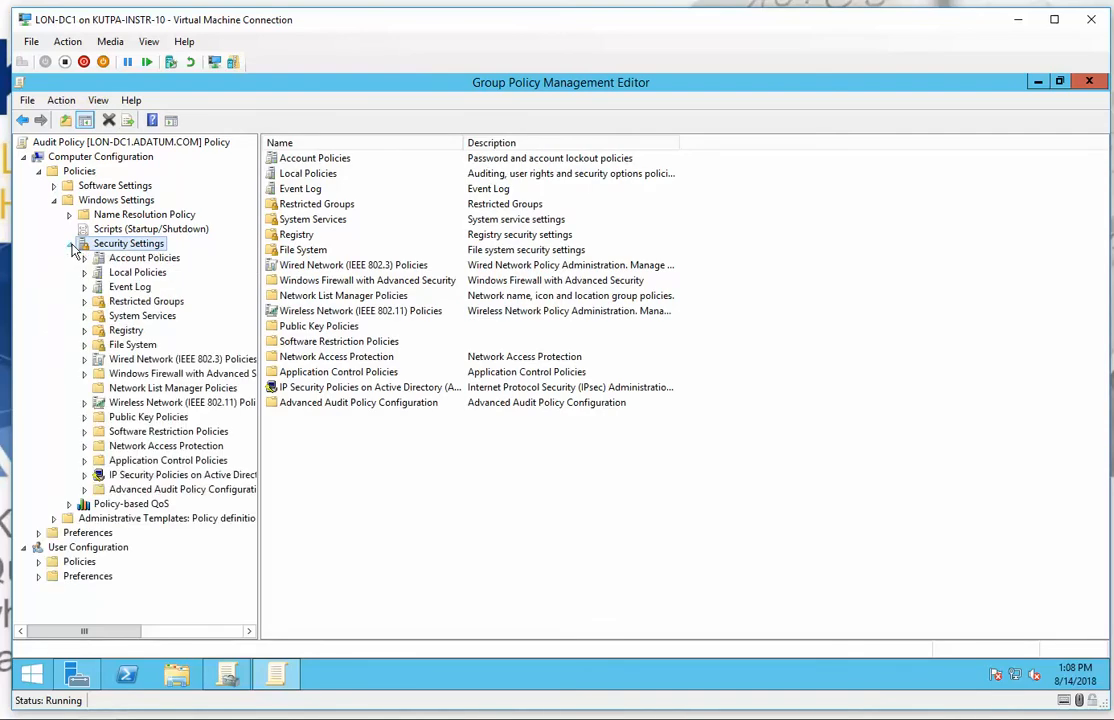
left_click(84, 272)
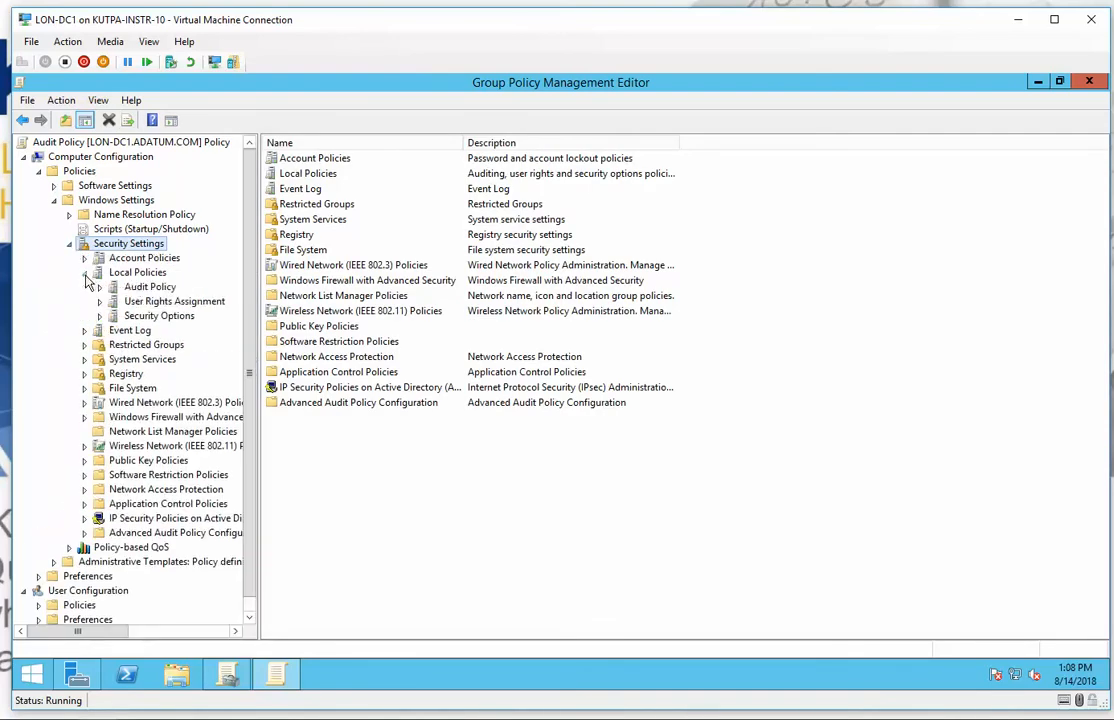
left_click(145, 278)
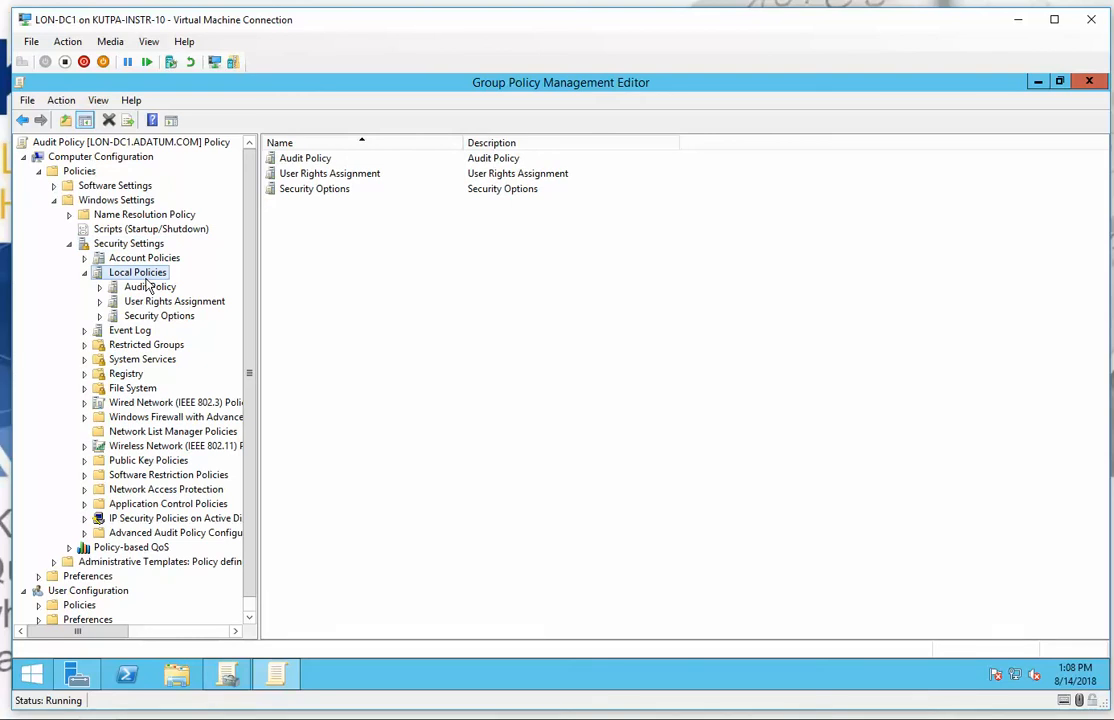
left_click(150, 288)
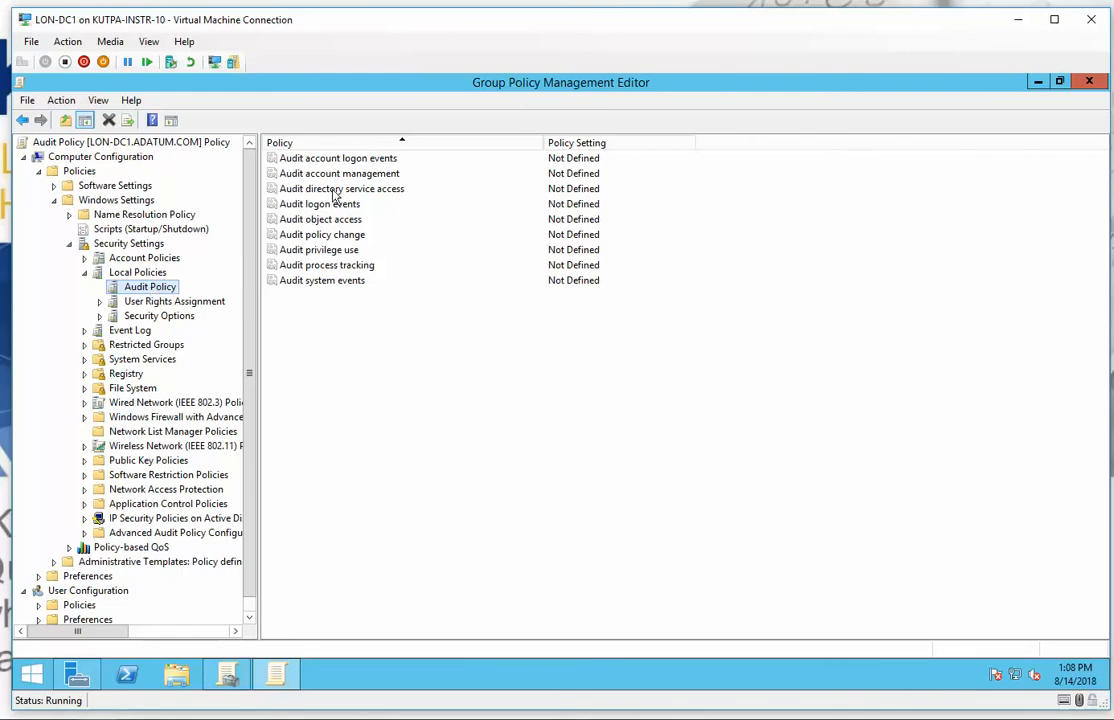
- Define the Audit account logon events policy to audit both Success and Failure attempts
left_click(376, 160)
double_click(376, 160)
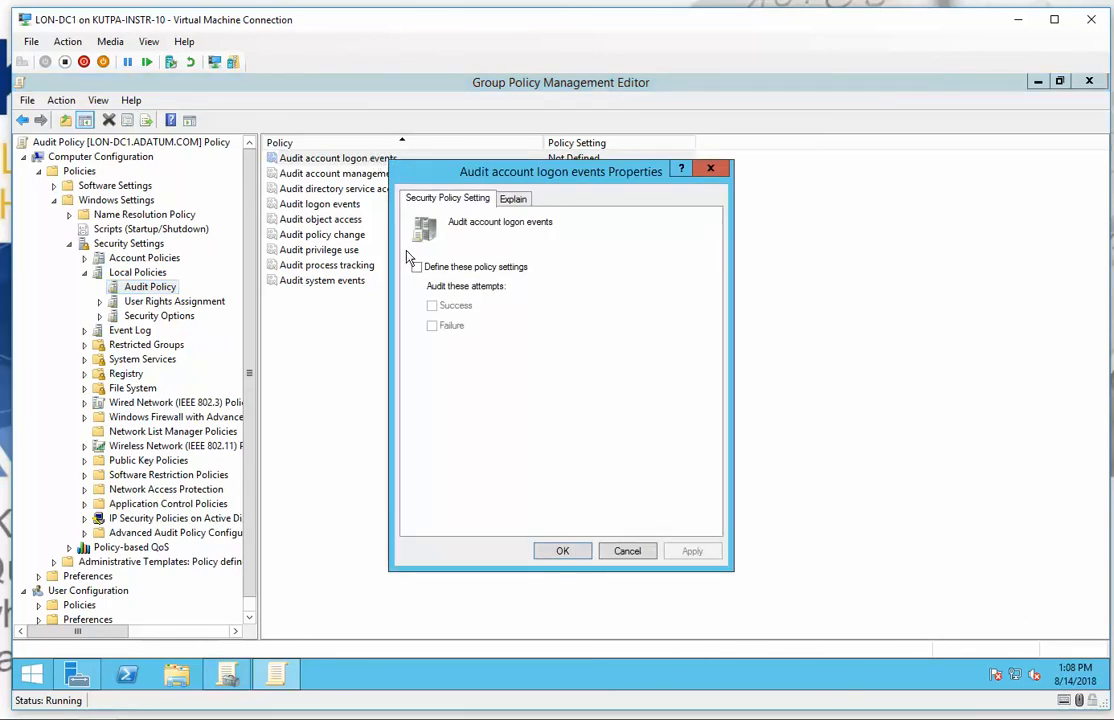
left_click(417, 268)
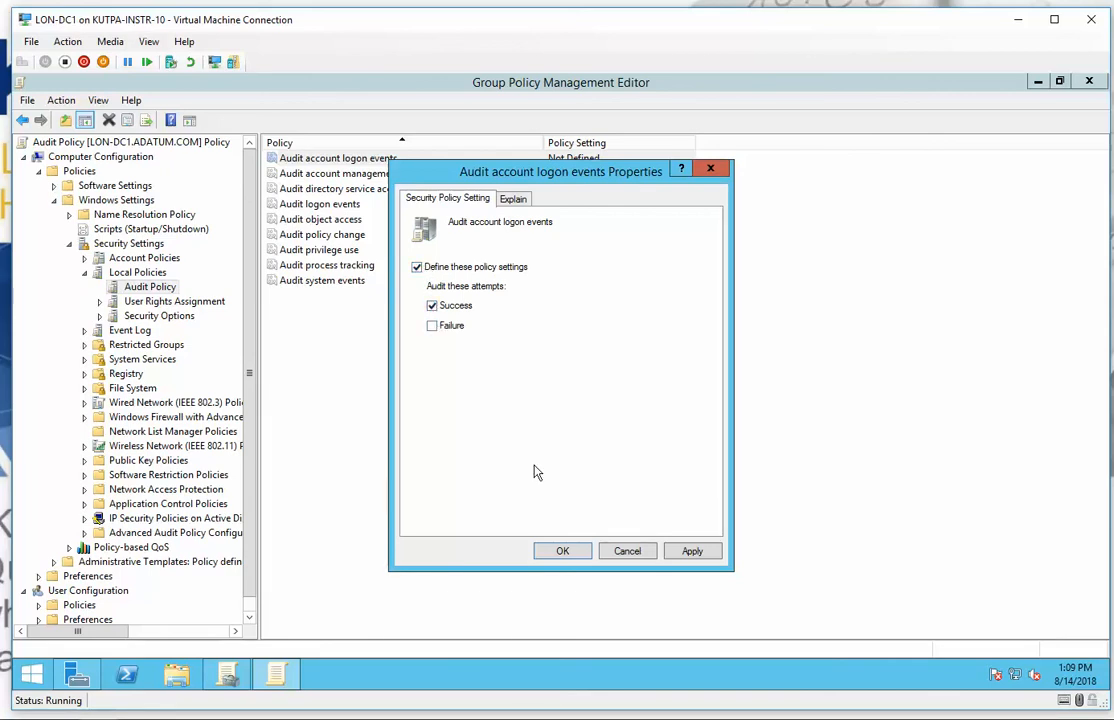
left_click(432, 327)
left_click(564, 552)
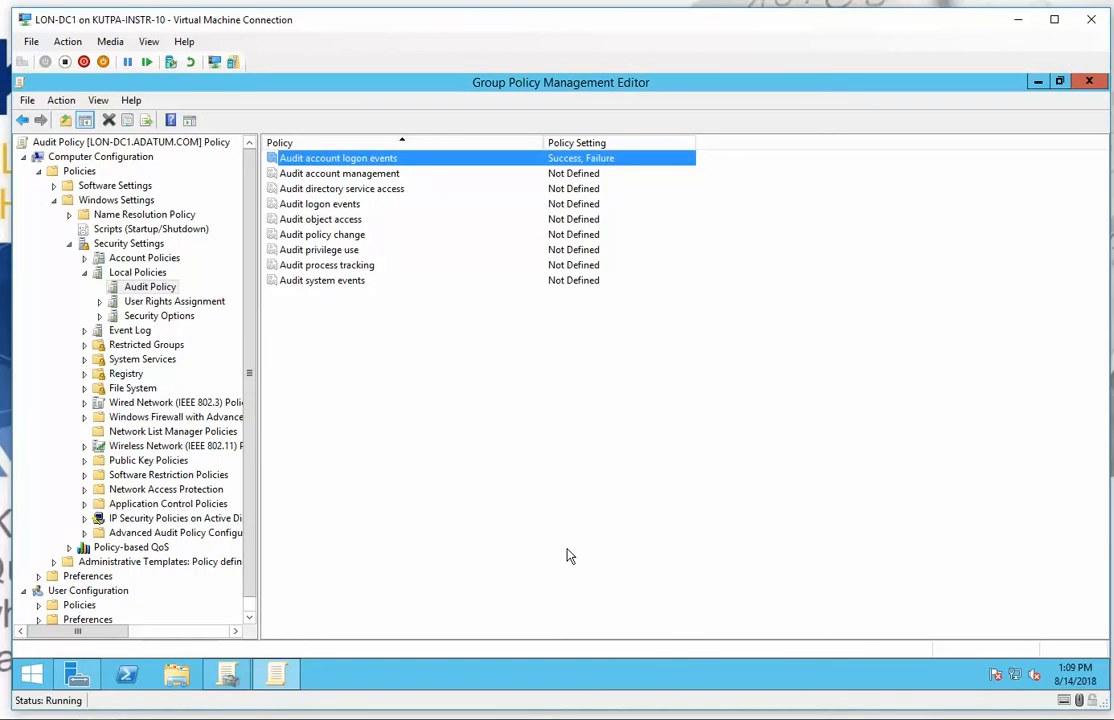
- Define the Audit object access policy to audit both Success and Failure attempts
left_click(336, 221)
double_click(336, 222)
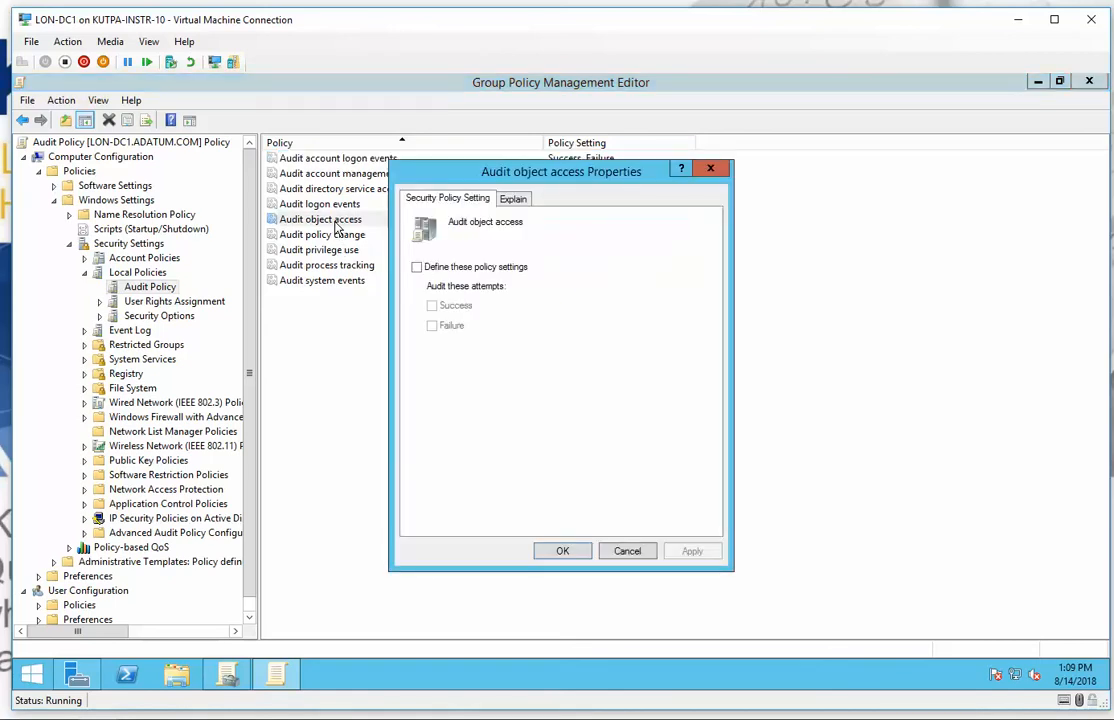
left_click(416, 267)
left_click(433, 306)
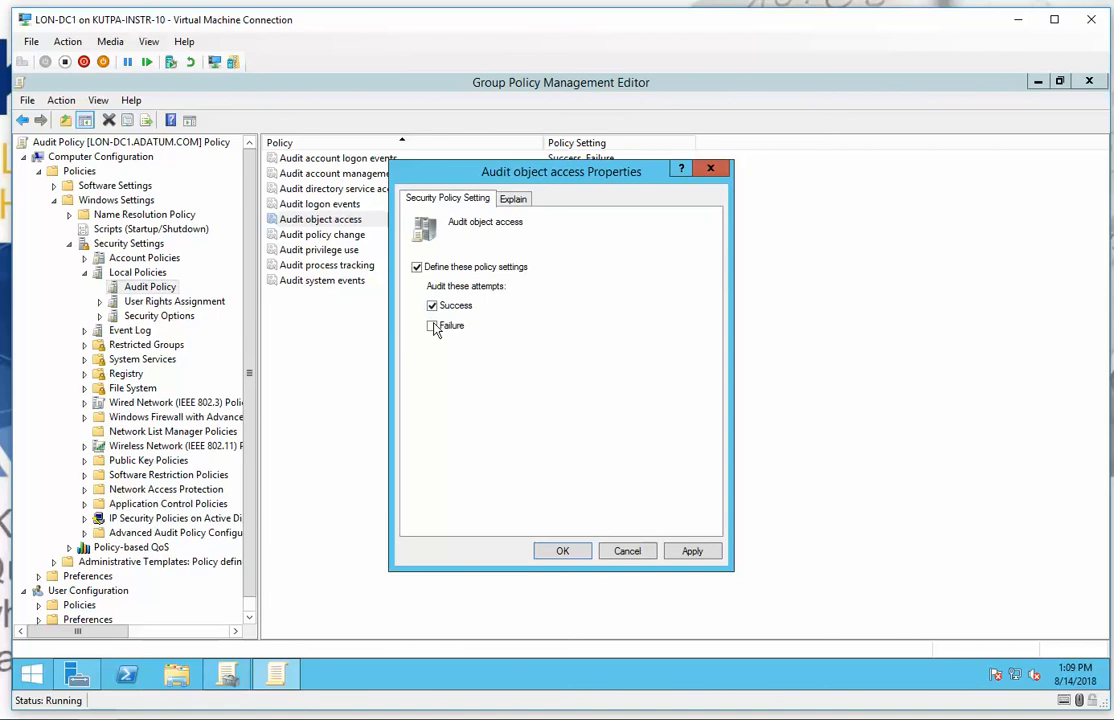
left_click(432, 326)
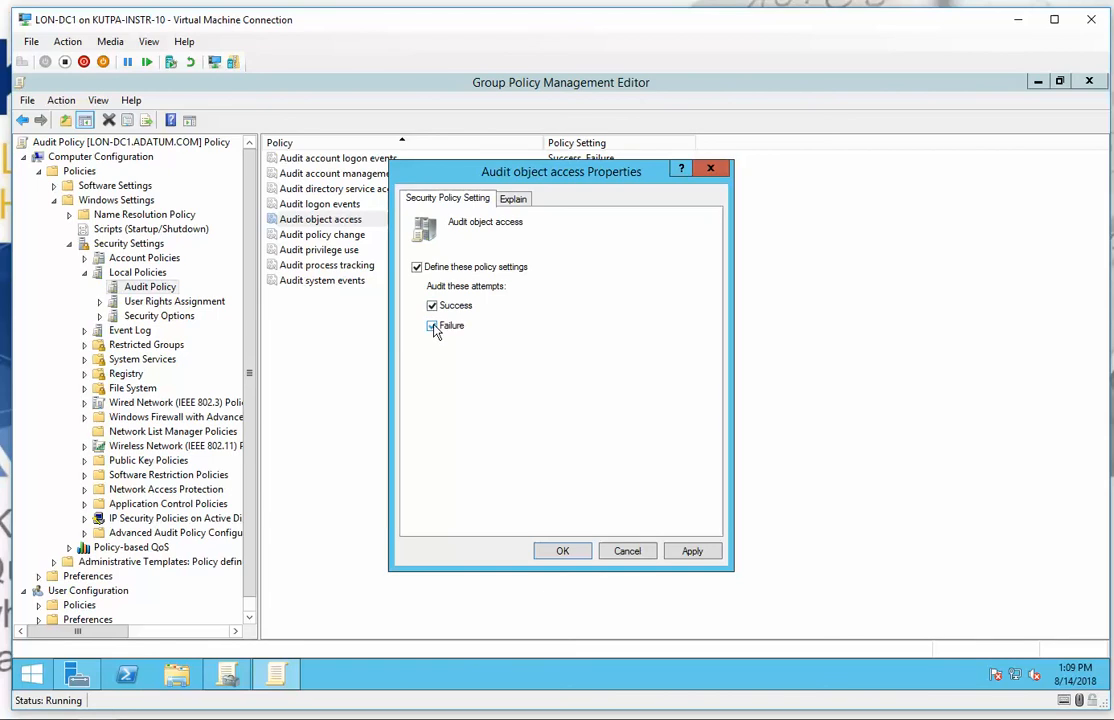
left_click(563, 551)
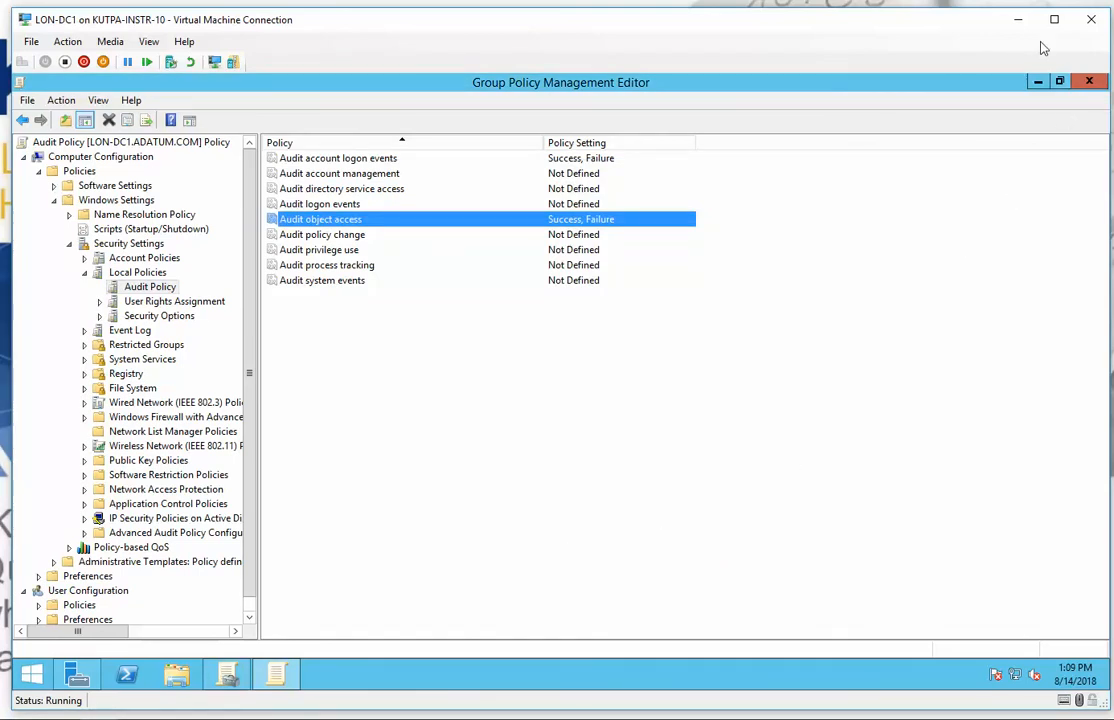
- Switch to the LON-CL1 virtual machine, close the blank Event Viewer window and maximize the other Event Viewer
left_click(1020, 24)
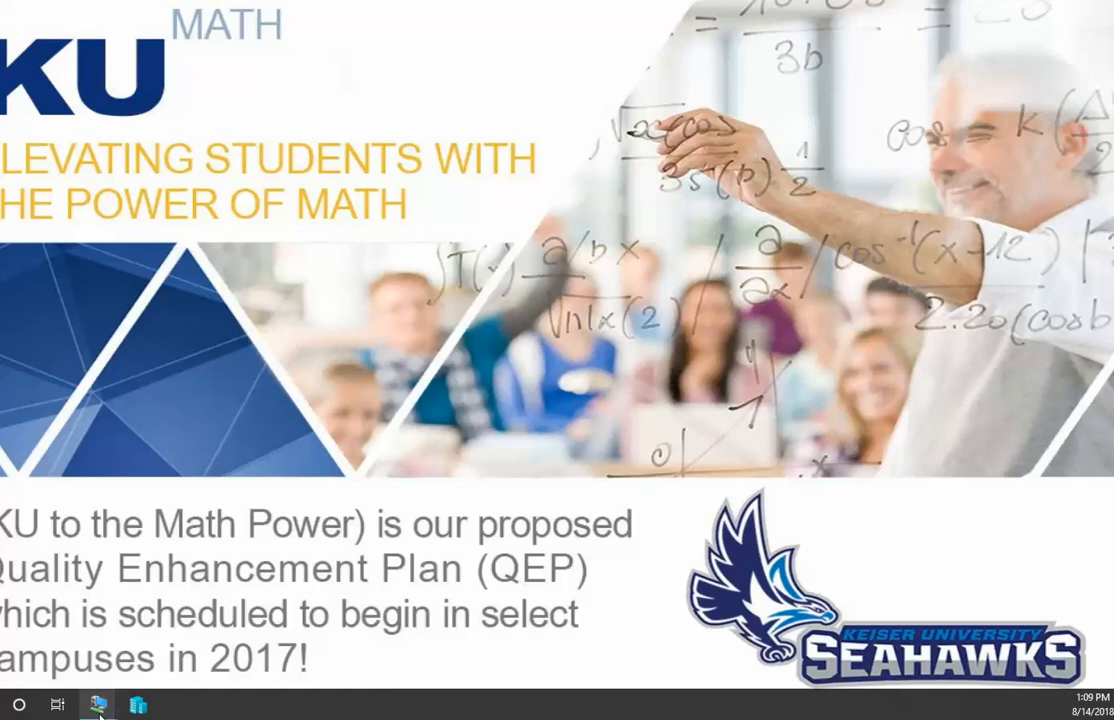
mouse_move(99, 712)
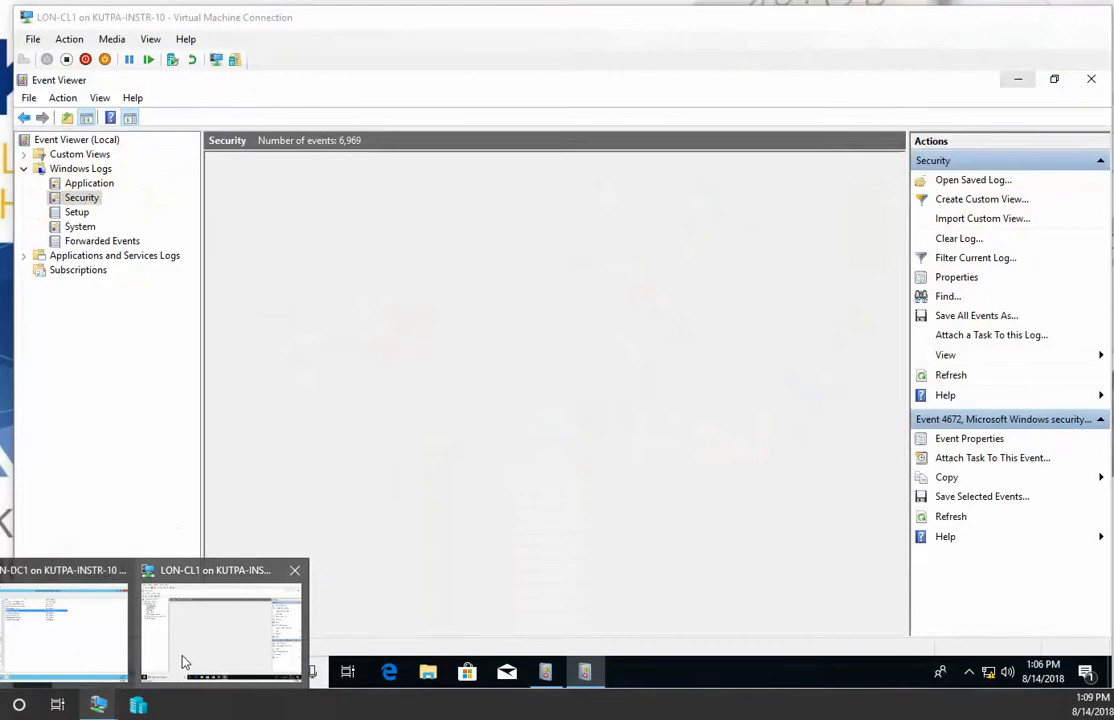
left_click(183, 662)
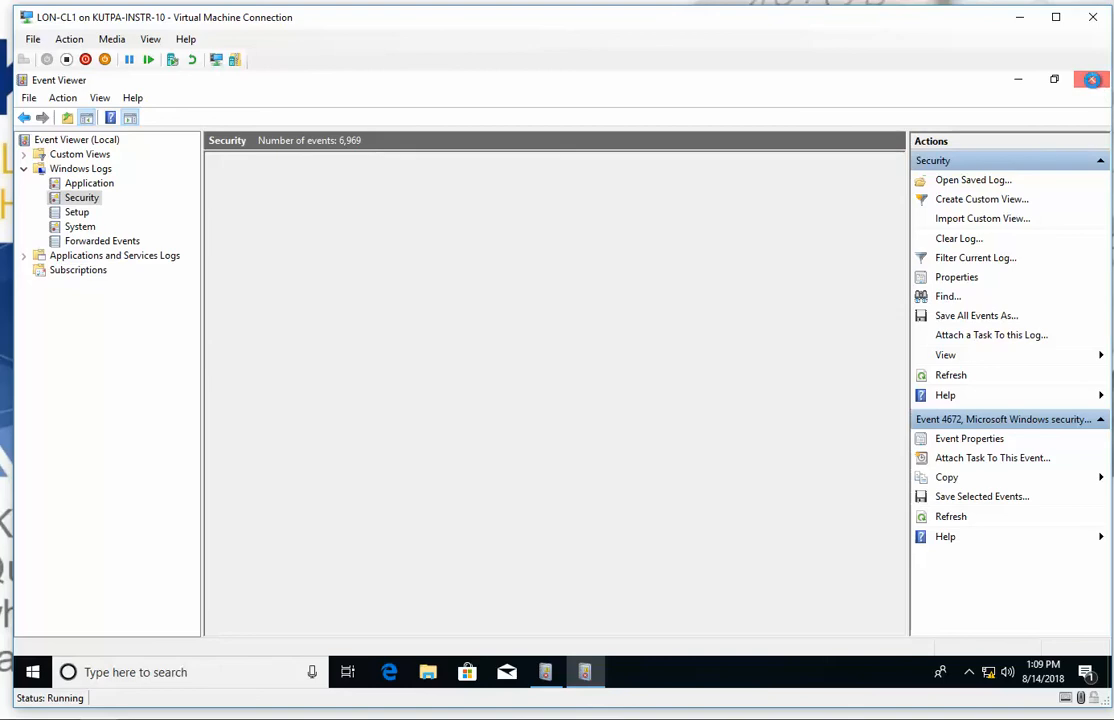
left_click(1092, 79)
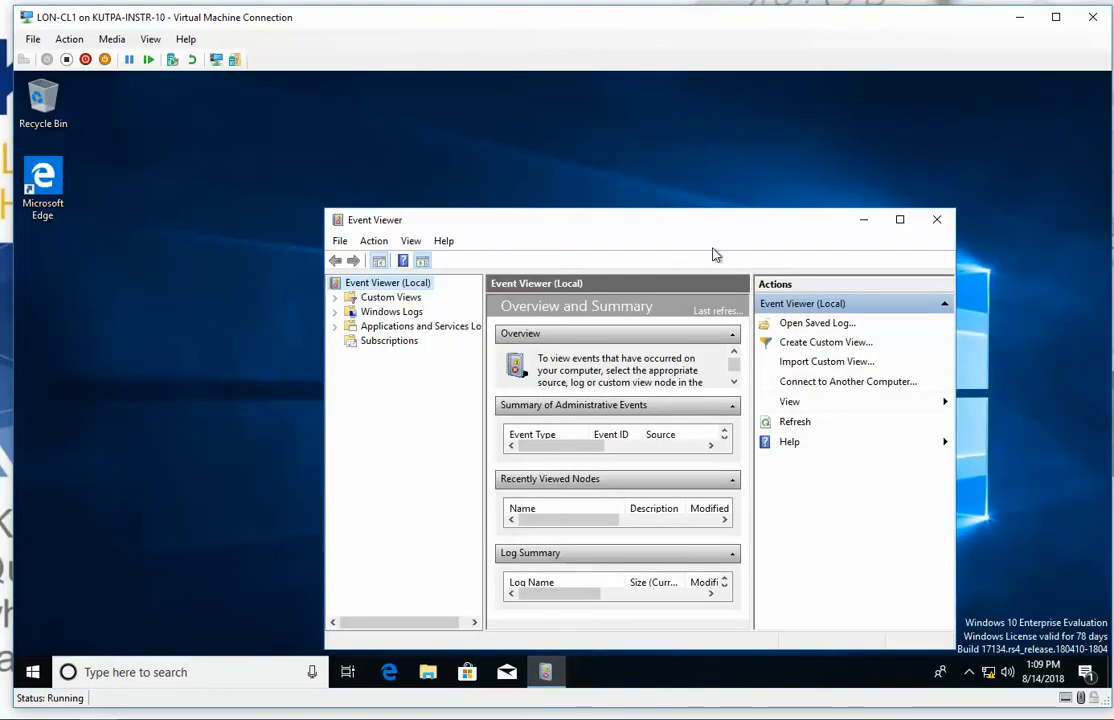
left_click(900, 219)
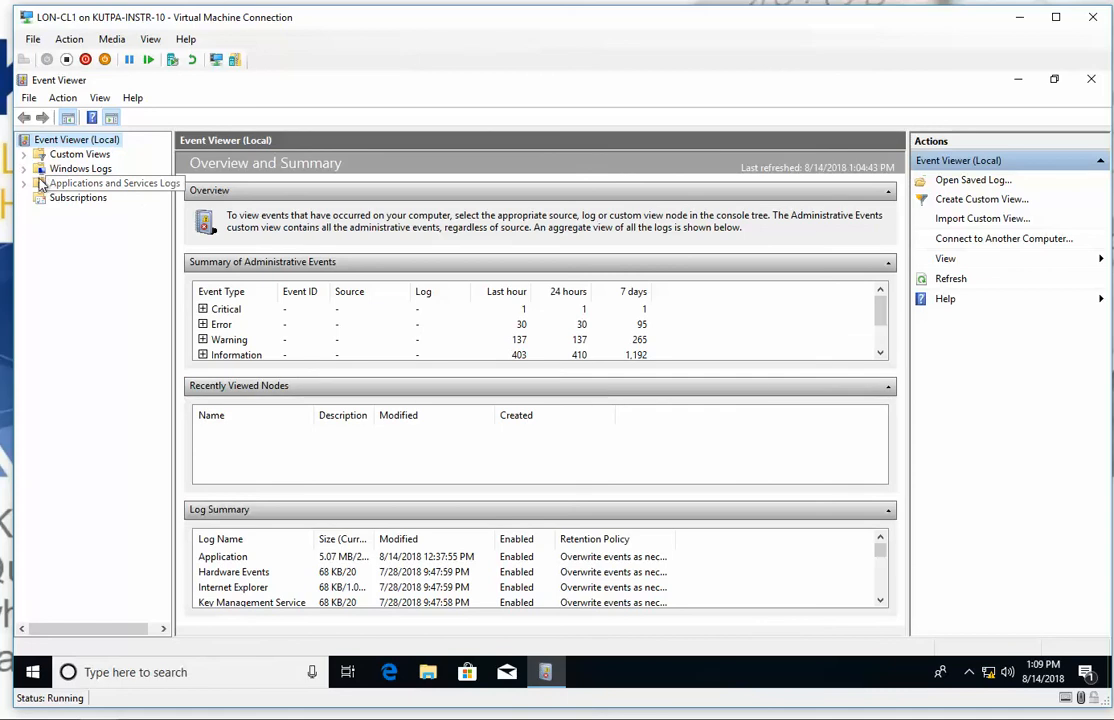
- Examine the task categories recorded in the Security log under Windows Logs and refresh the log
left_click(25, 169)
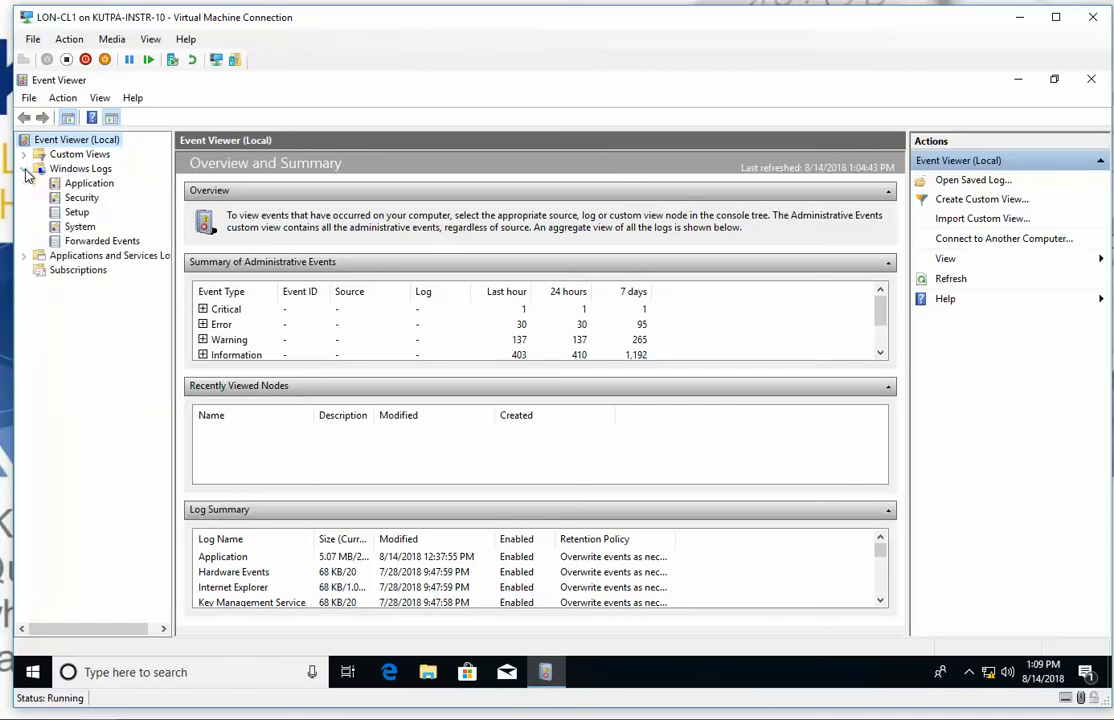
left_click(82, 198)
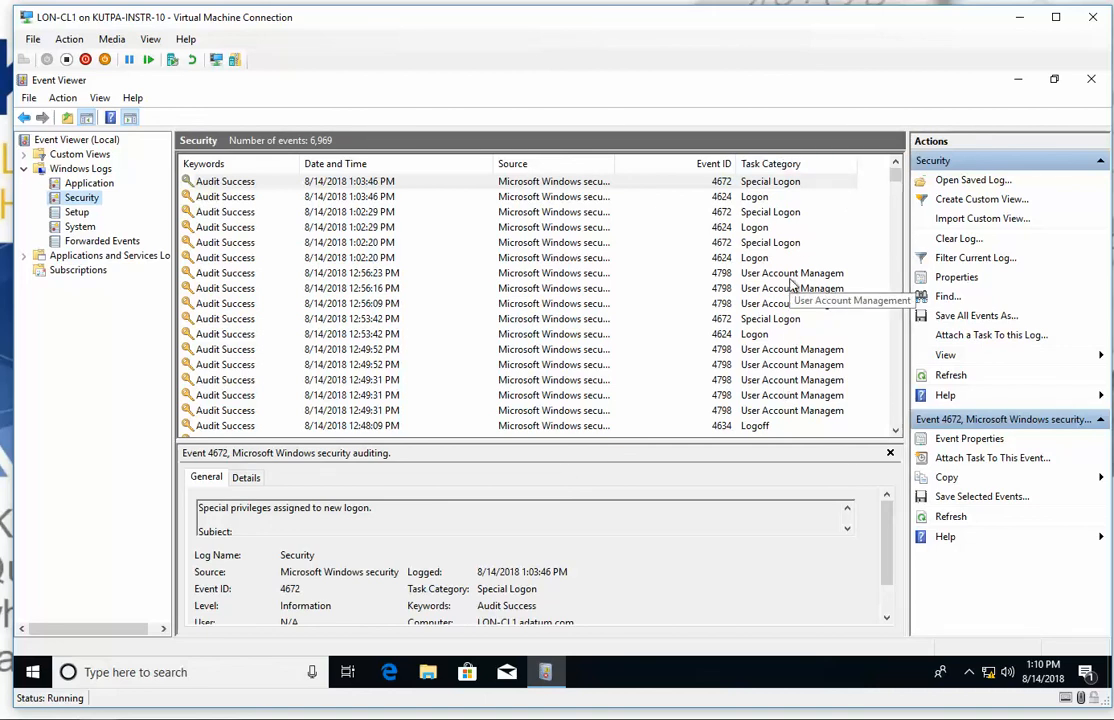
right_click(85, 199)
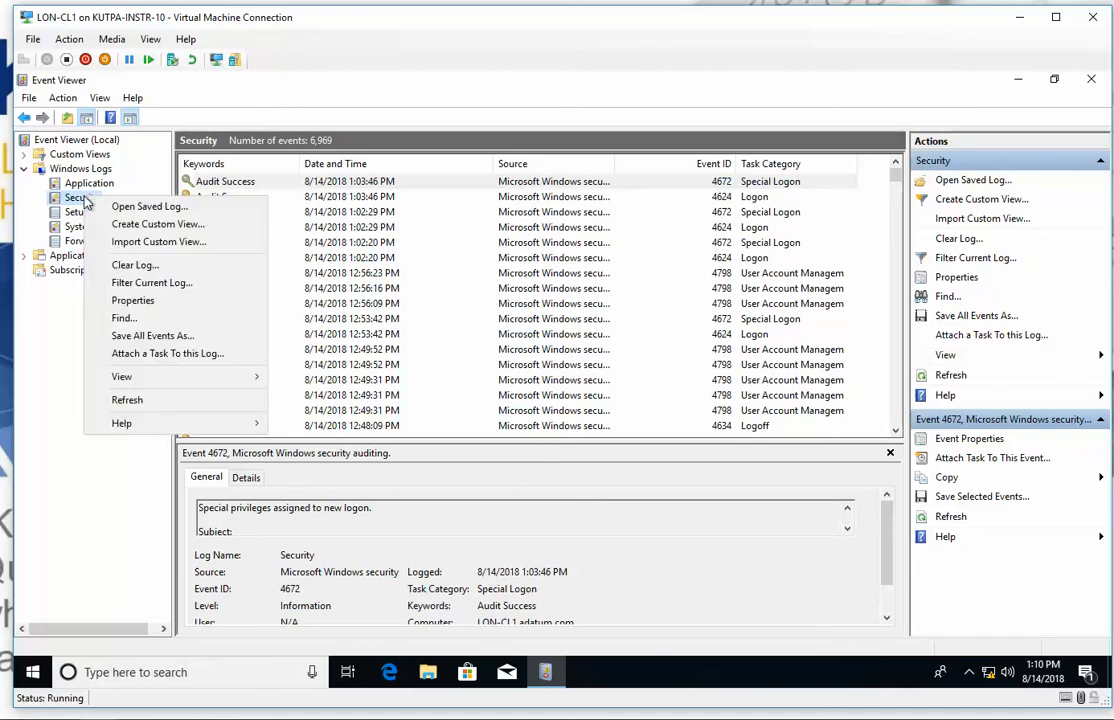
left_click(139, 402)
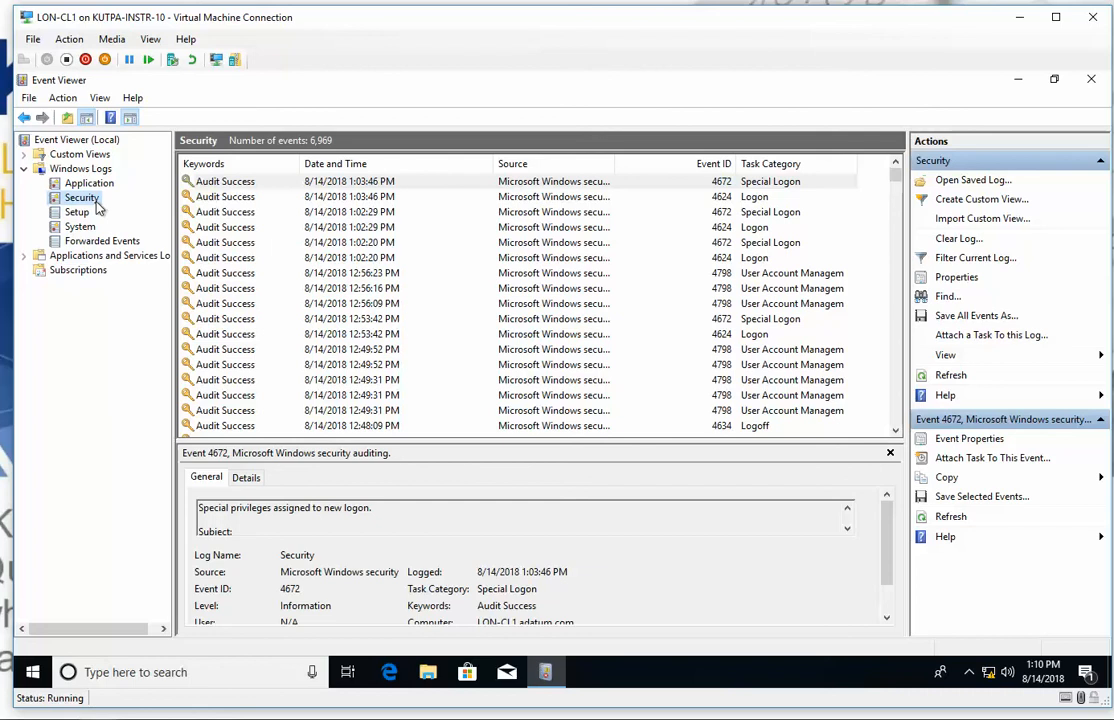
- Open an elevated Windows PowerShell window on LON-CL1, set its font size to 24 and maximize it
right_click(36, 672)
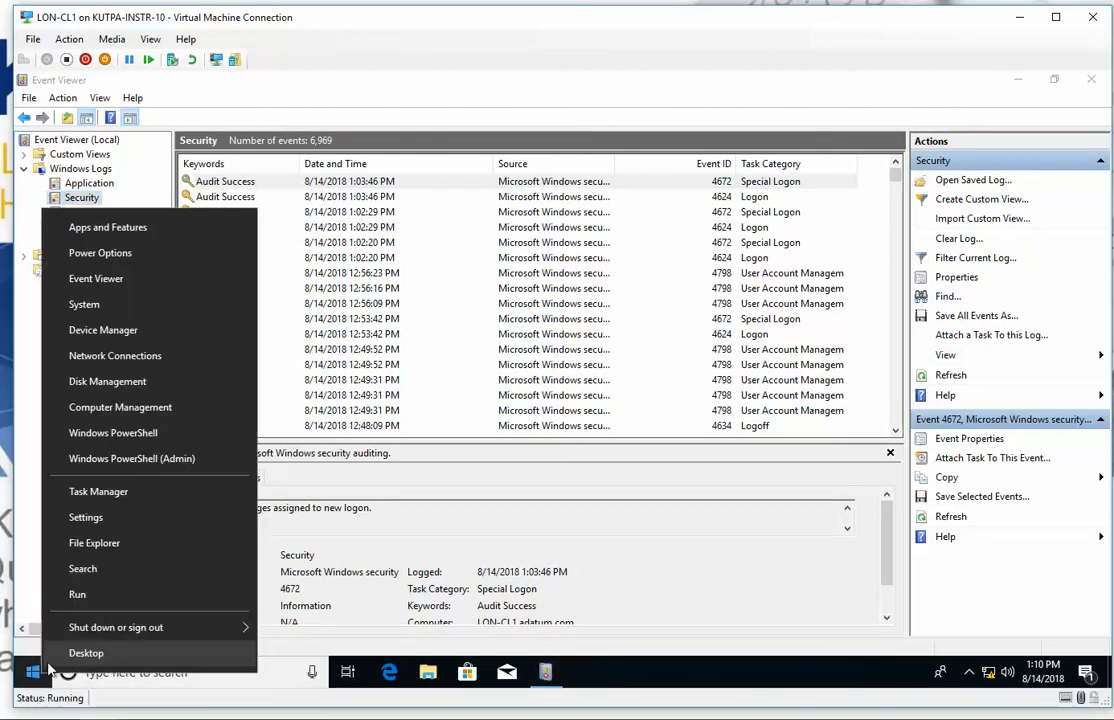
left_click(158, 460)
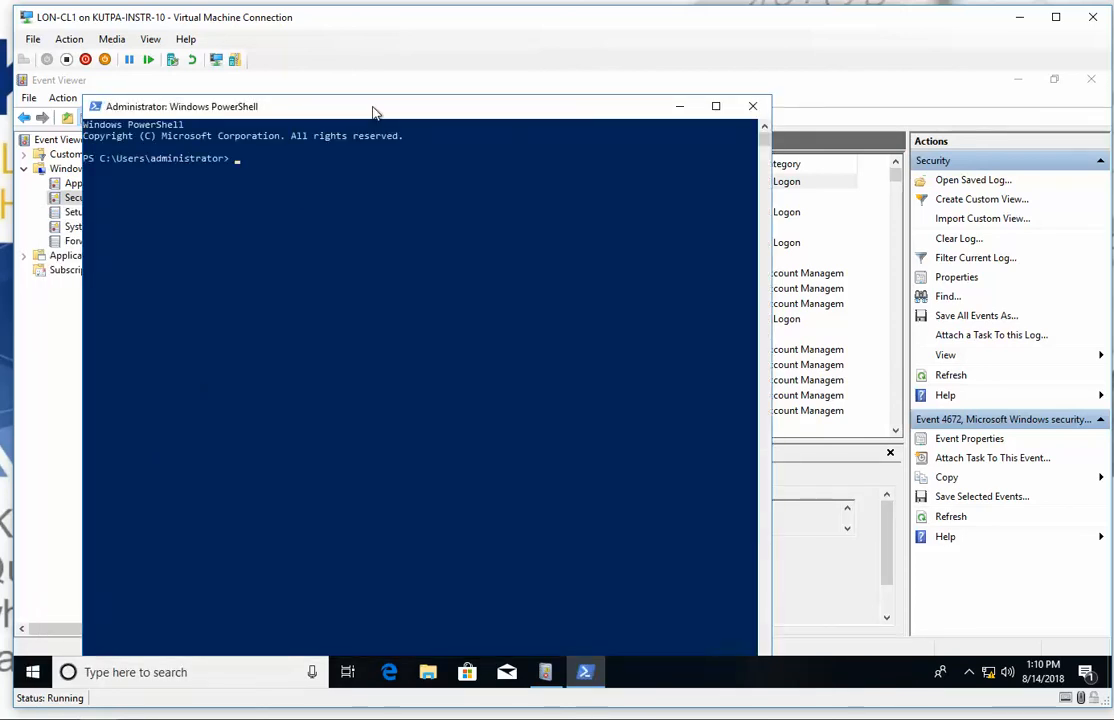
right_click(372, 110)
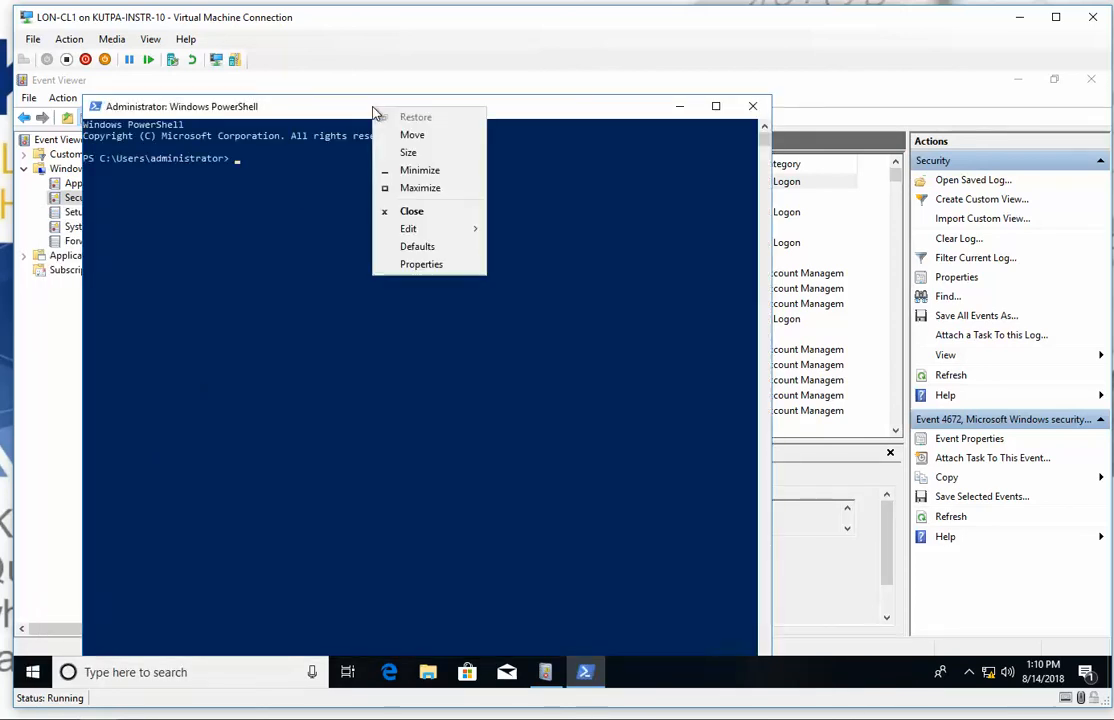
left_click(422, 265)
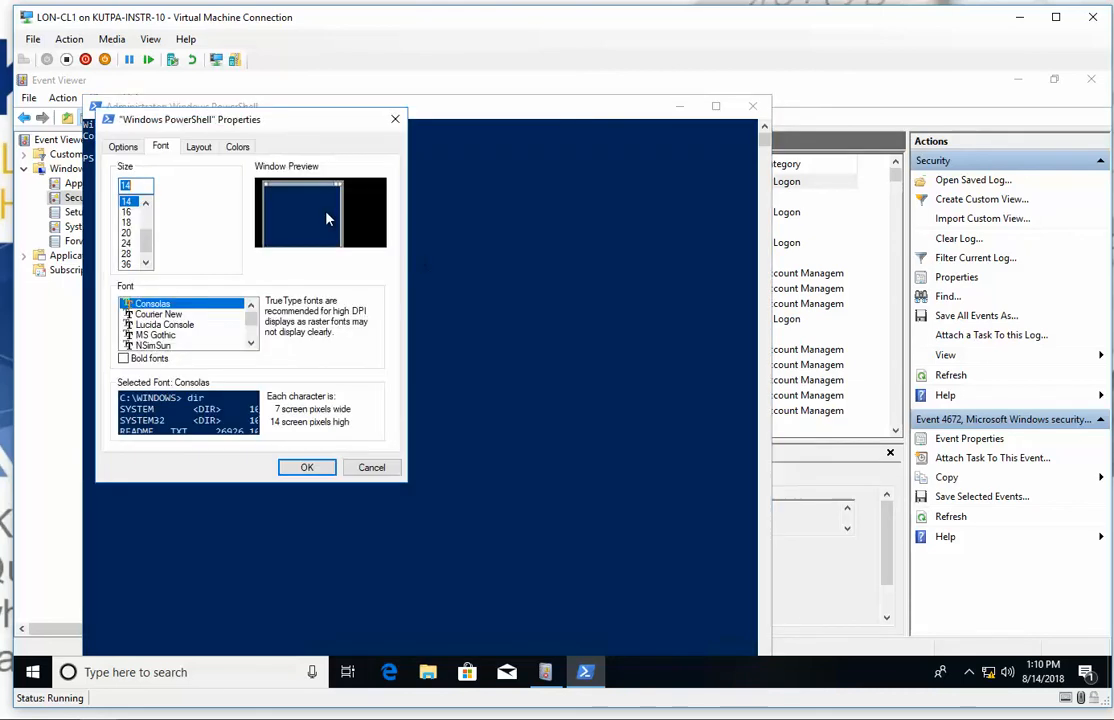
left_click(126, 243)
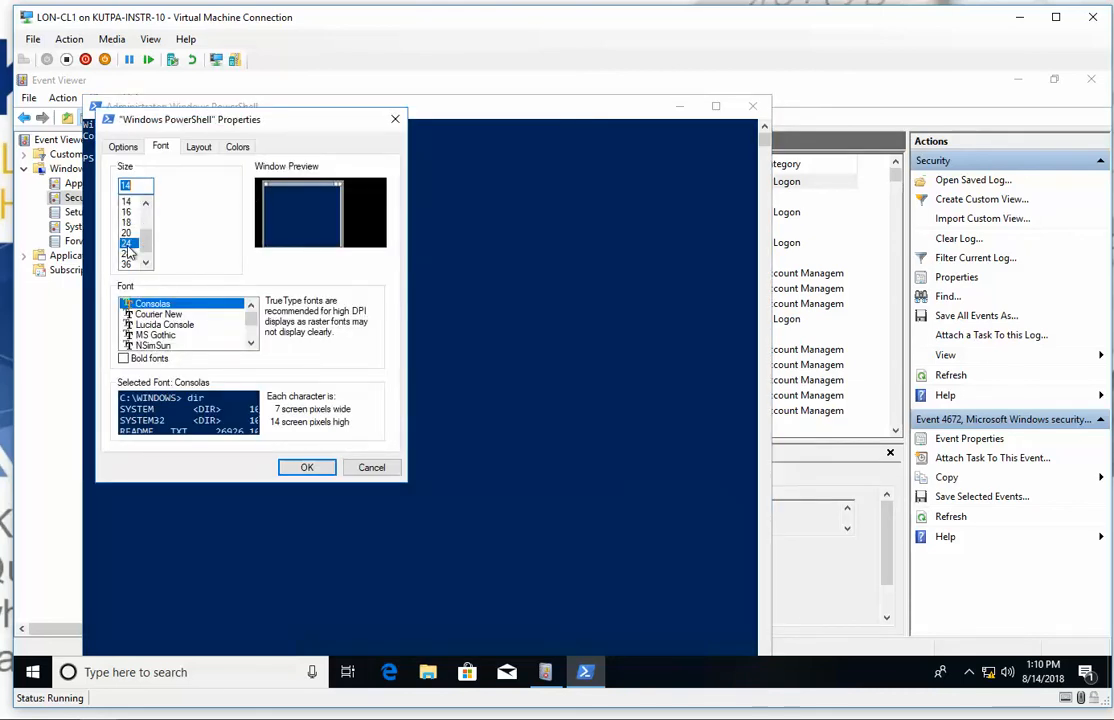
left_click(301, 467)
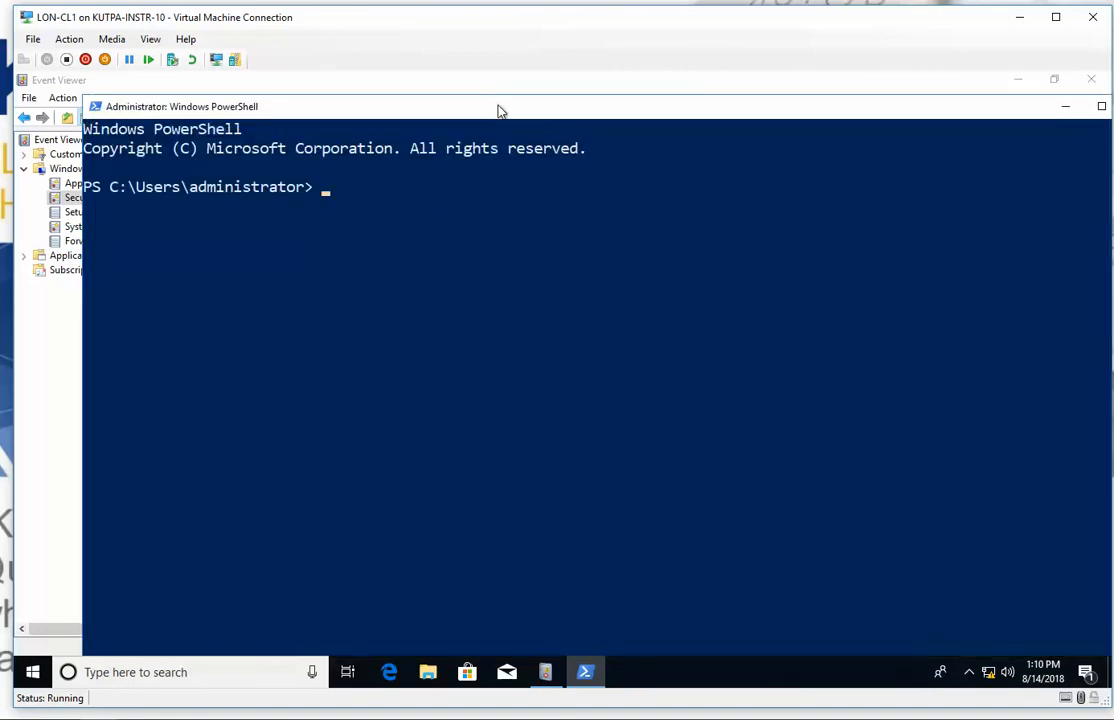
left_click_drag(485, 104, 464, 72)
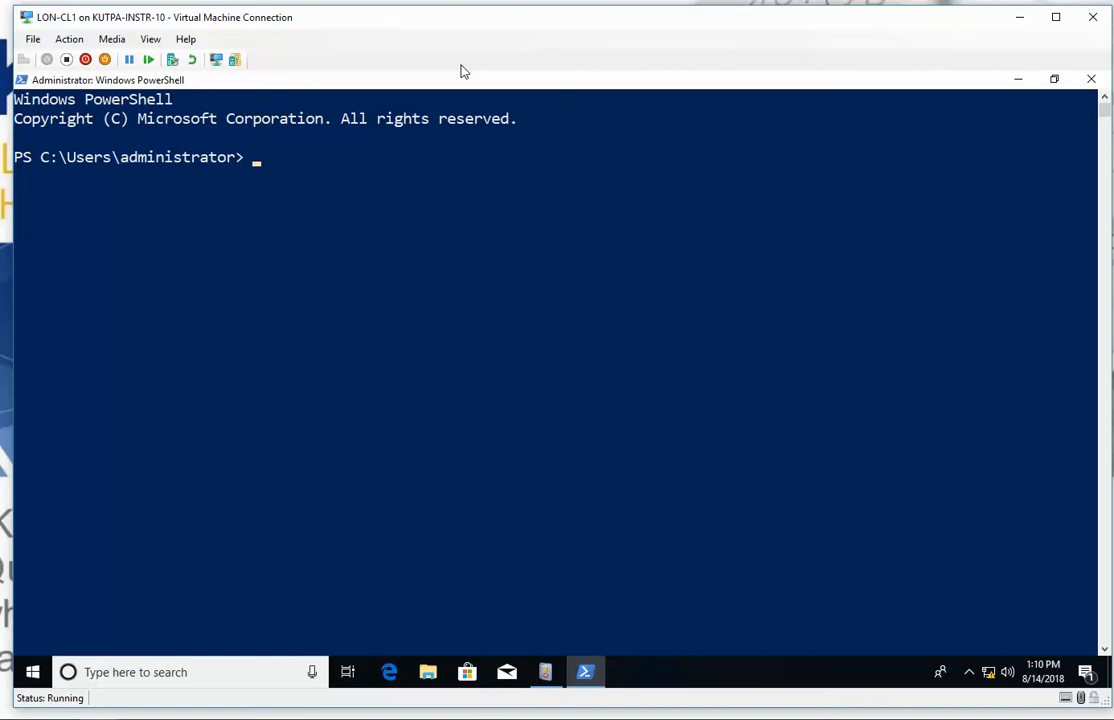
- Force a Group Policy update with gpupdate /force and close the PowerShell window
type("gpupdate /")
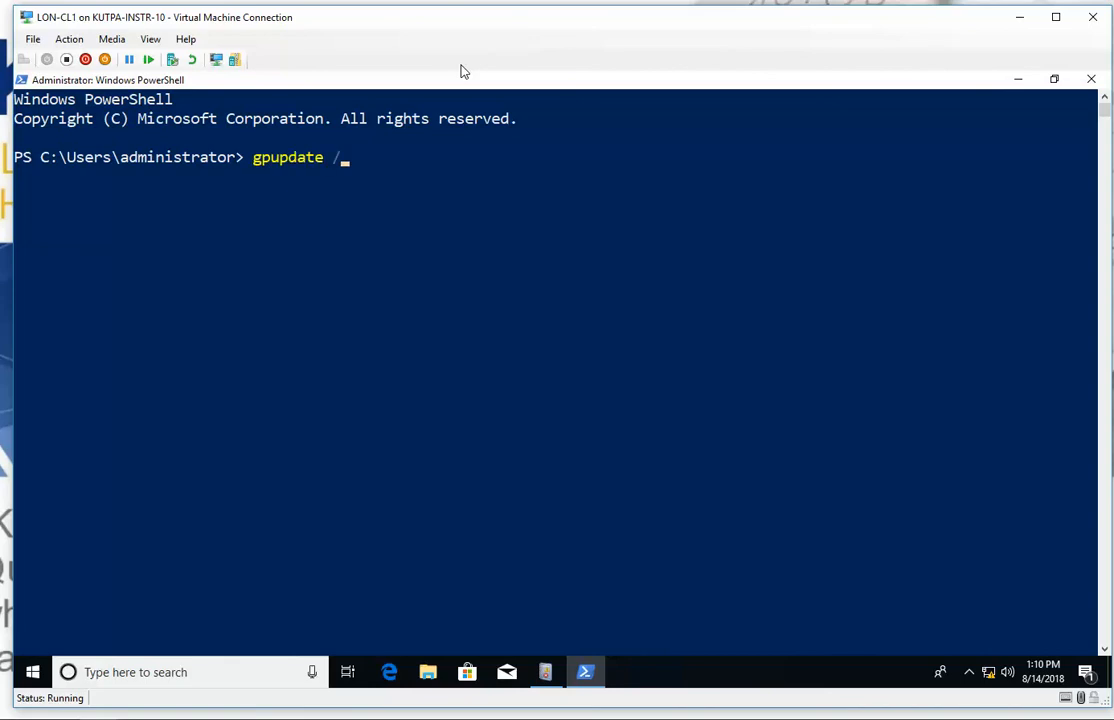
type("force")
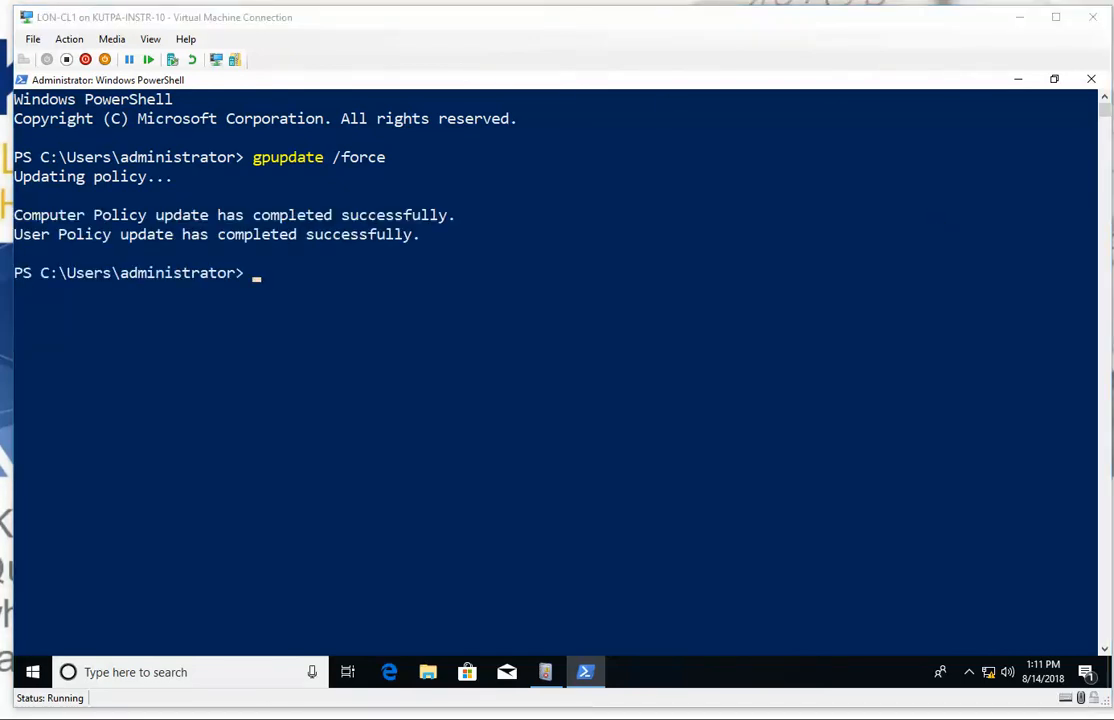
left_click(1091, 80)
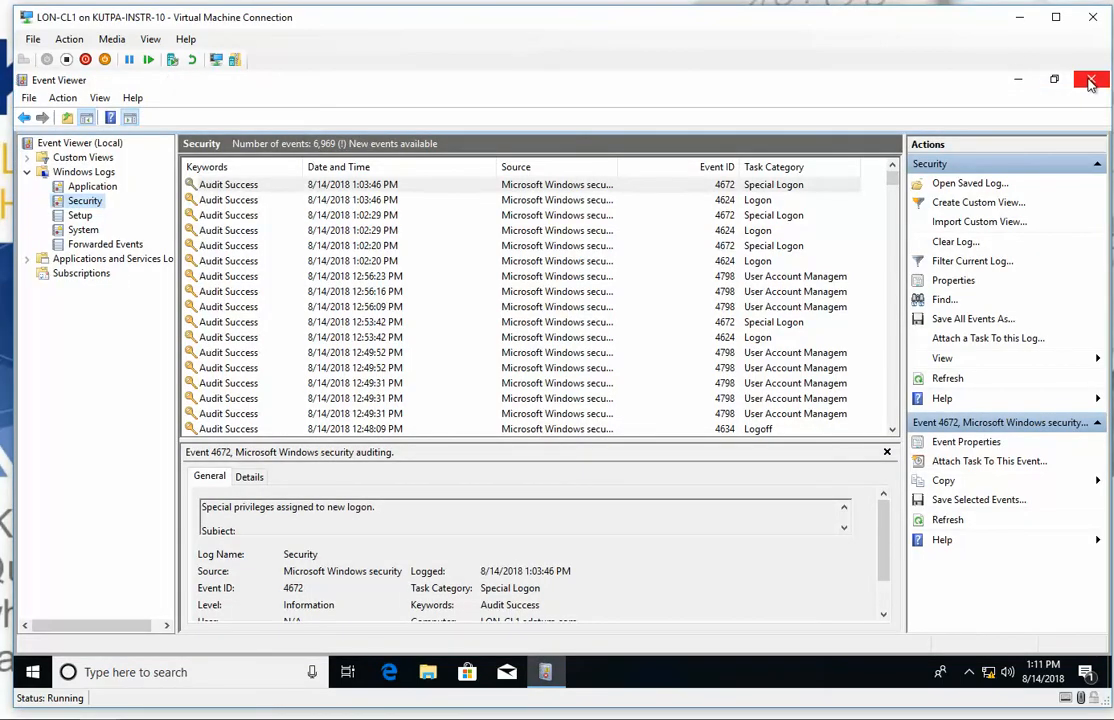
- Refresh the Security log, sort it by Task Category to examine the new audit events, and close Event Viewer
right_click(95, 203)
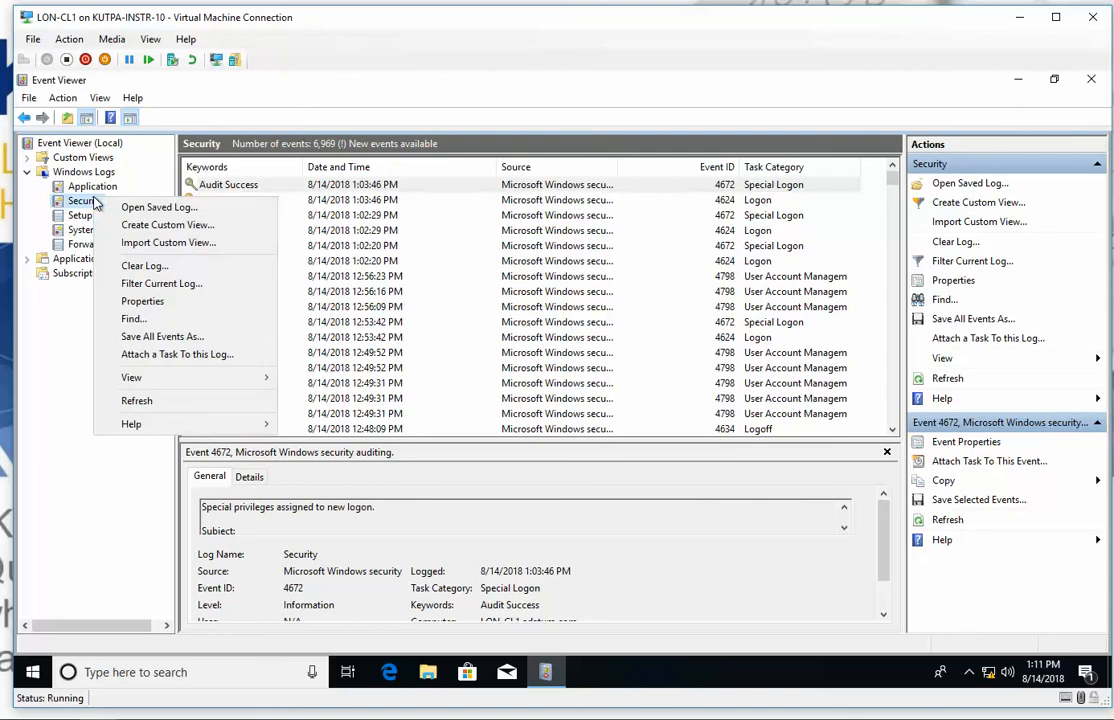
left_click(193, 403)
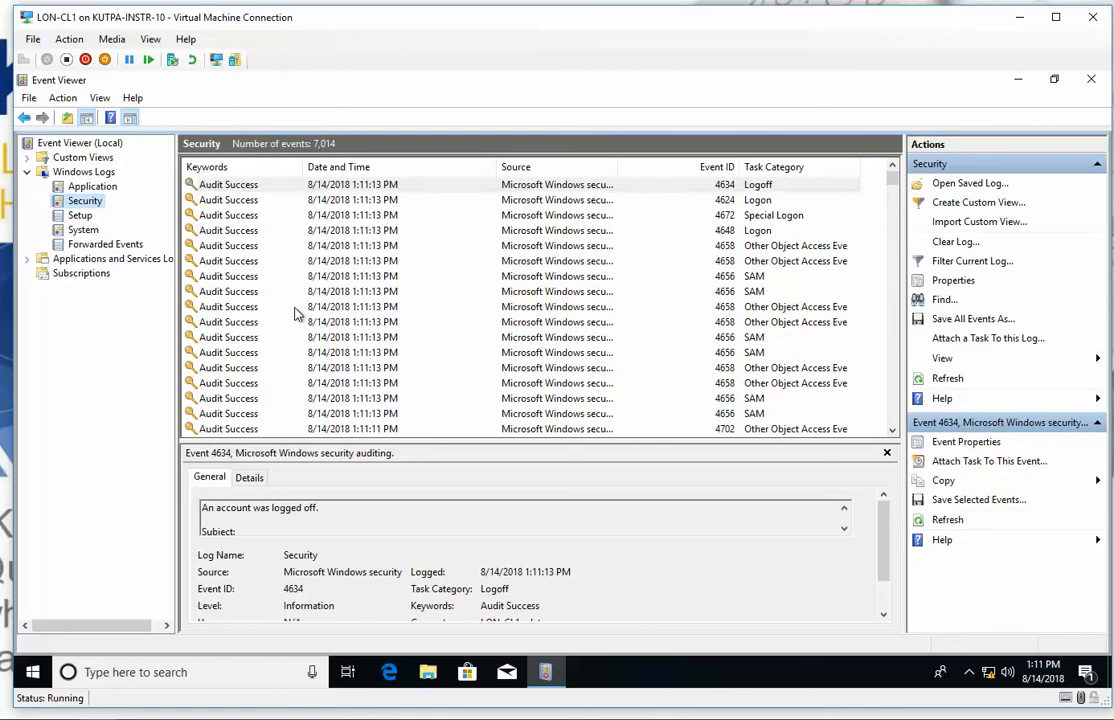
left_click(783, 169)
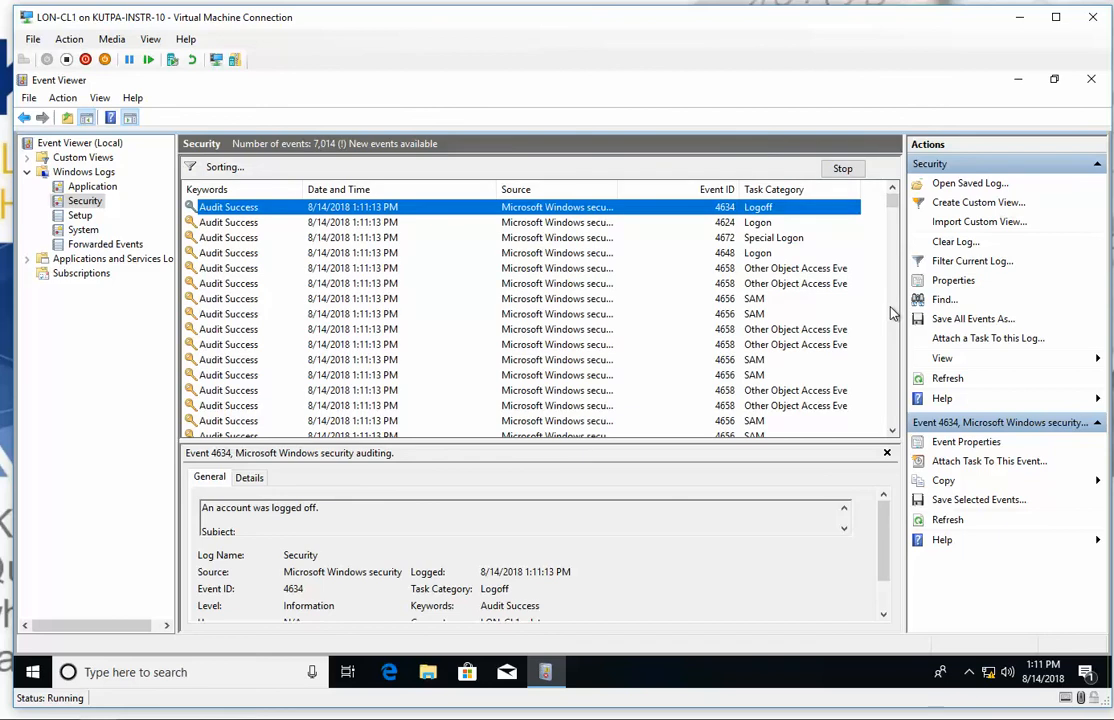
left_click(891, 434)
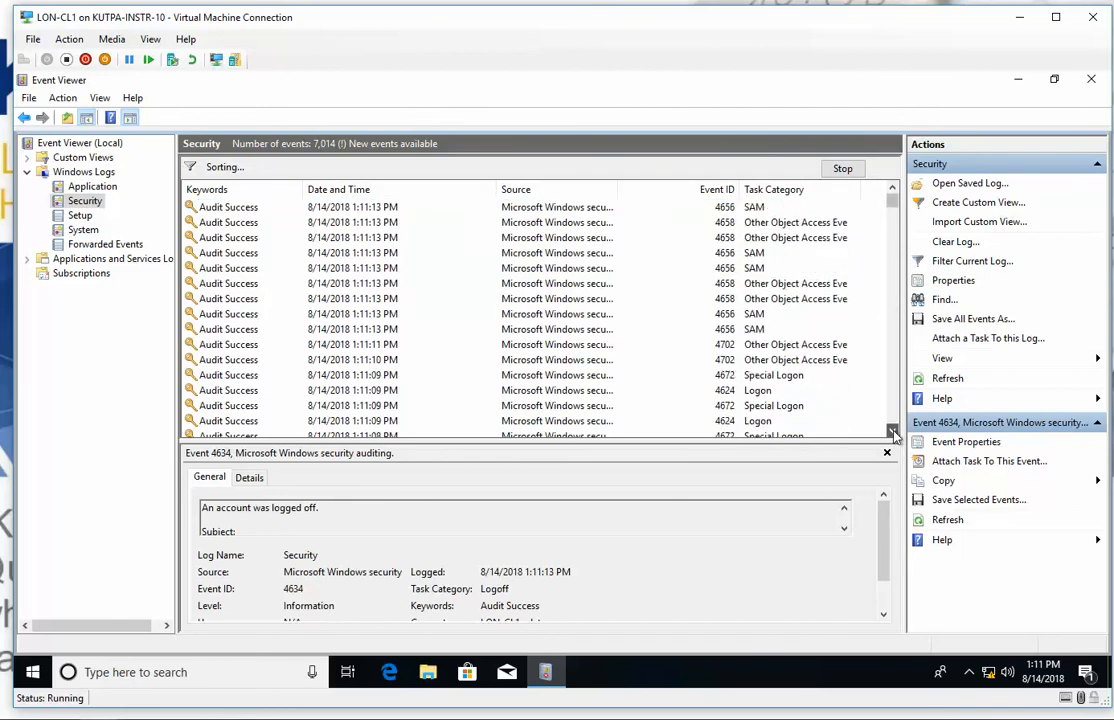
left_click_drag(891, 434, 893, 432)
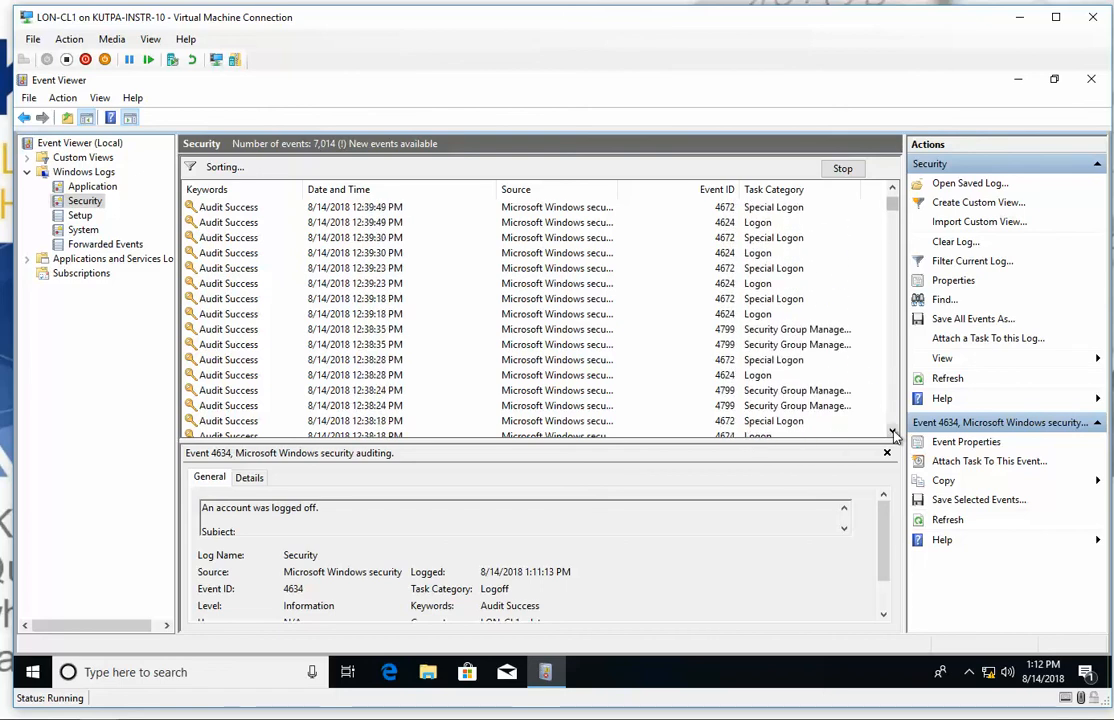
left_click(1090, 82)
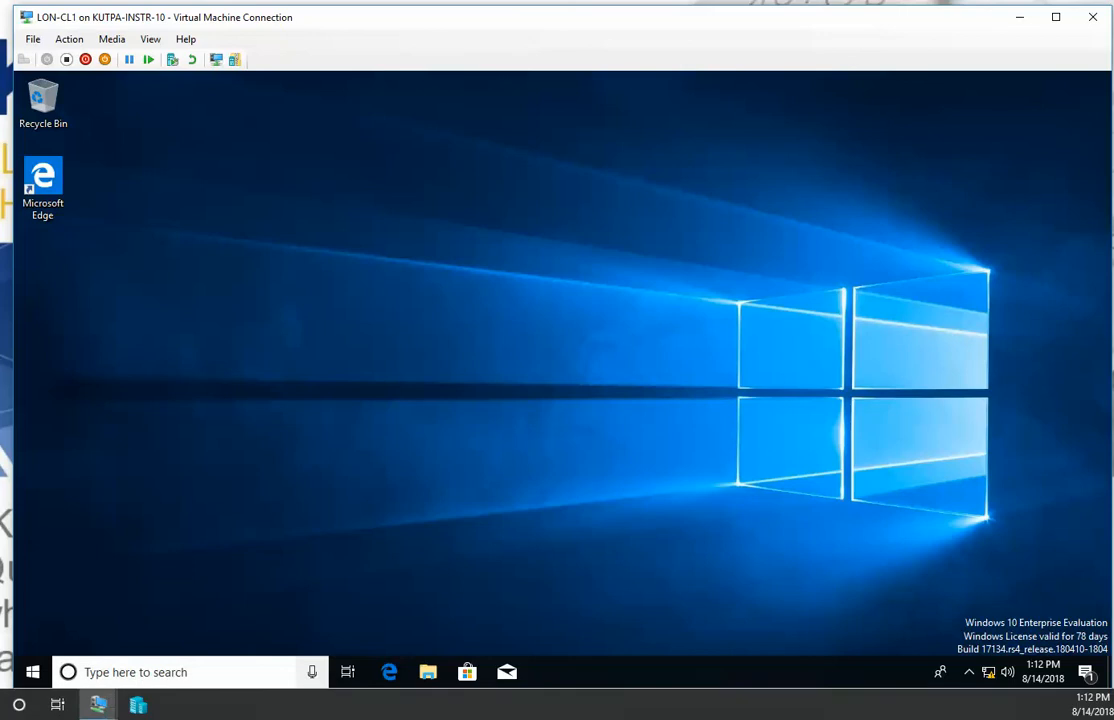
- Switch to the LON-DC1 virtual machine and close the Group Policy Management Editor for the Audit Policy GPO
mouse_move(100, 706)
left_click(67, 640)
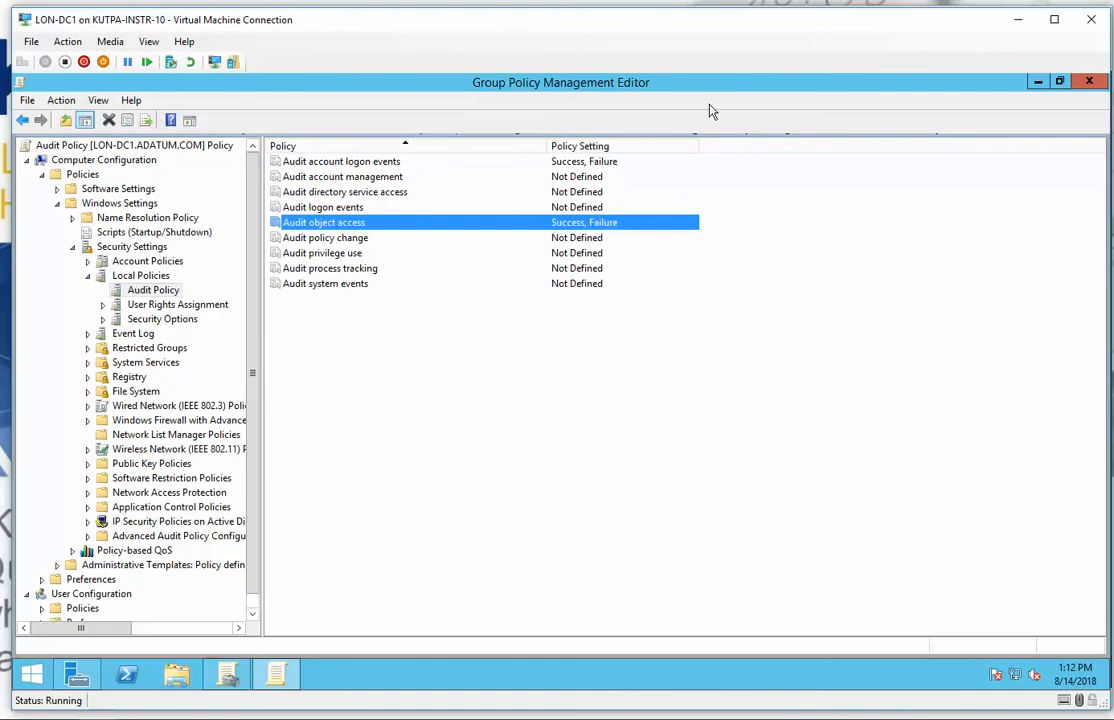
left_click(1091, 83)
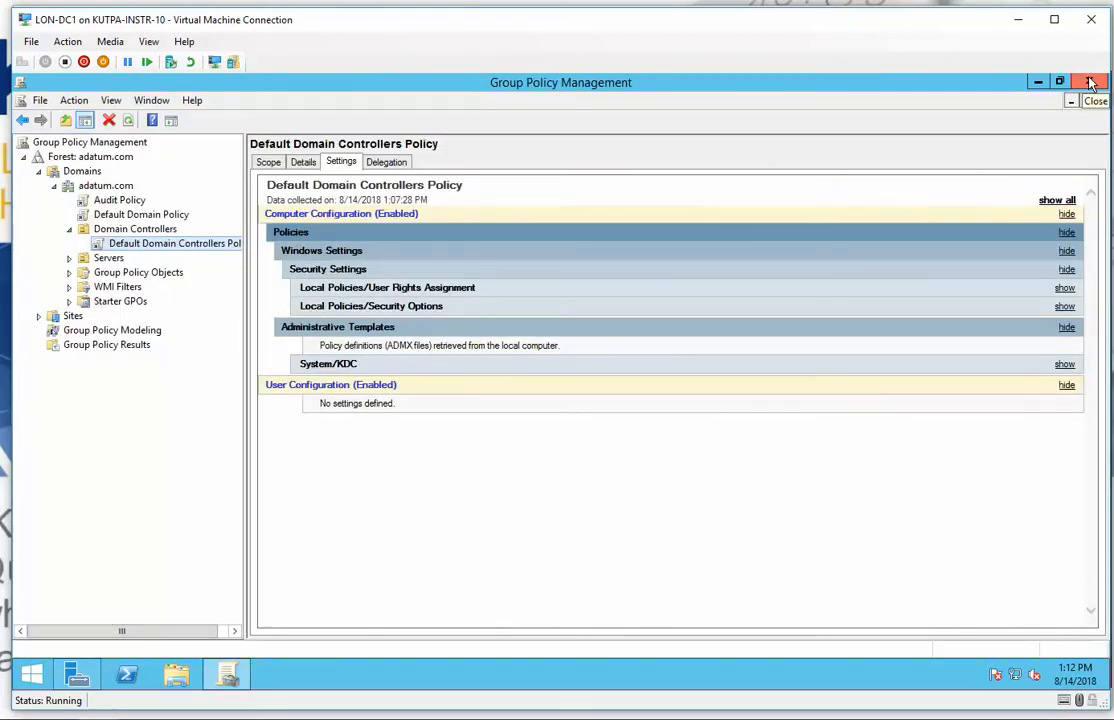
- Check the Audit Policy settings under Local Policies in the Default Domain Controllers Policy and close its editor
right_click(208, 249)
left_click(254, 251)
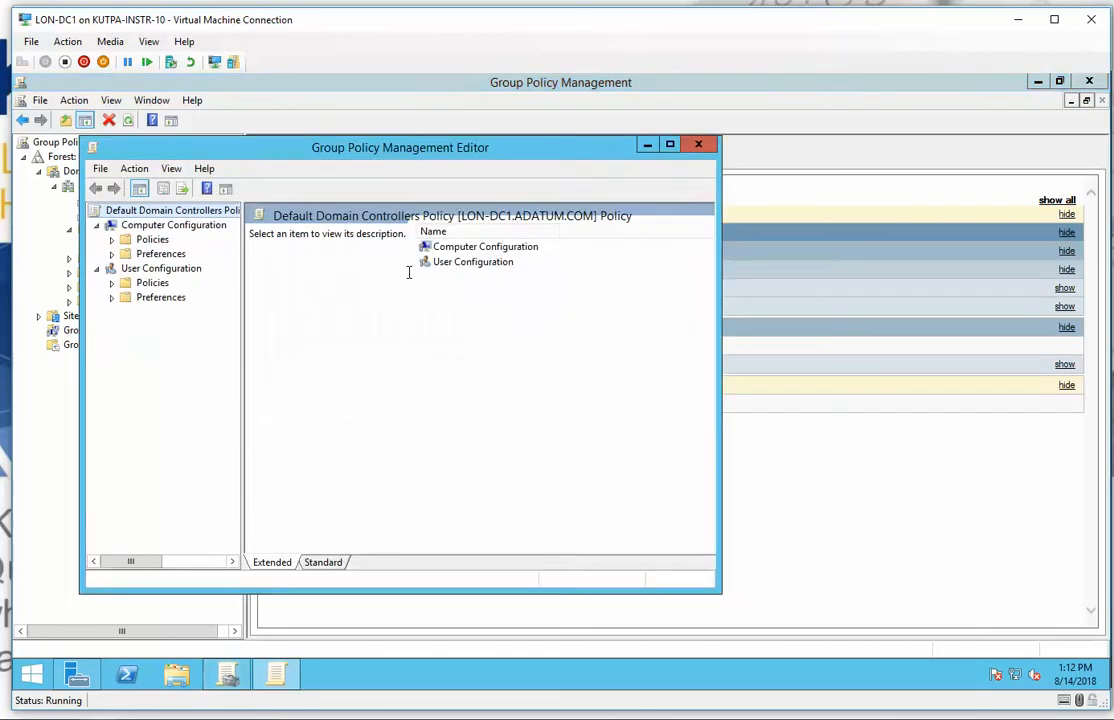
left_click(112, 240)
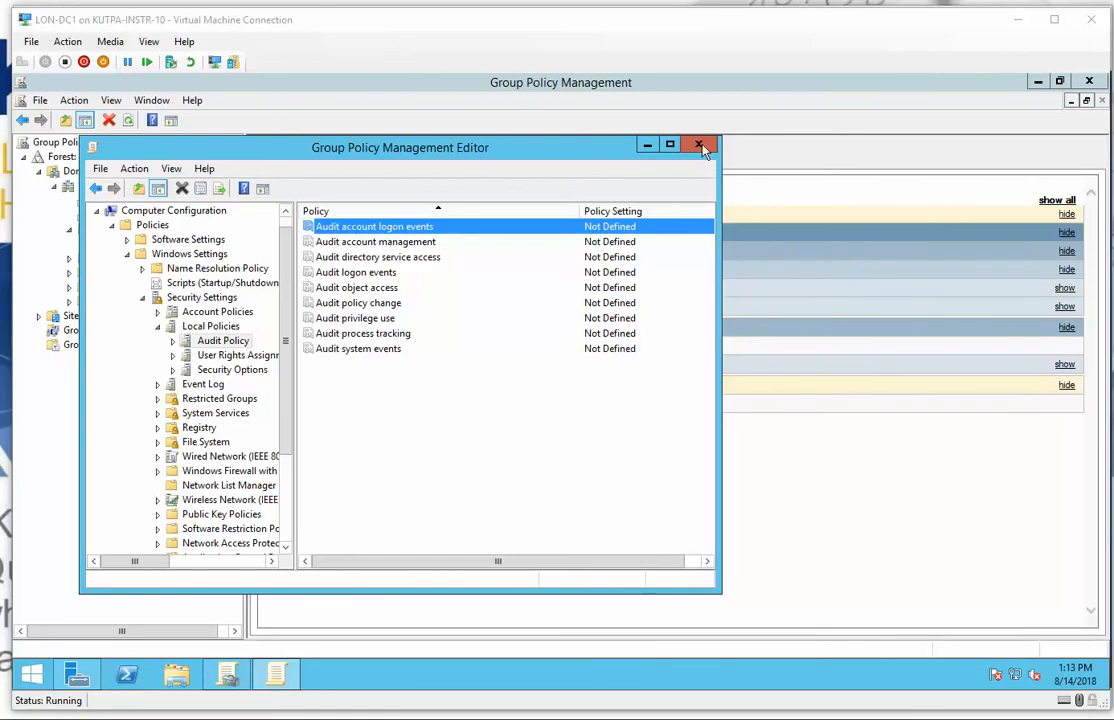
left_click(700, 146)
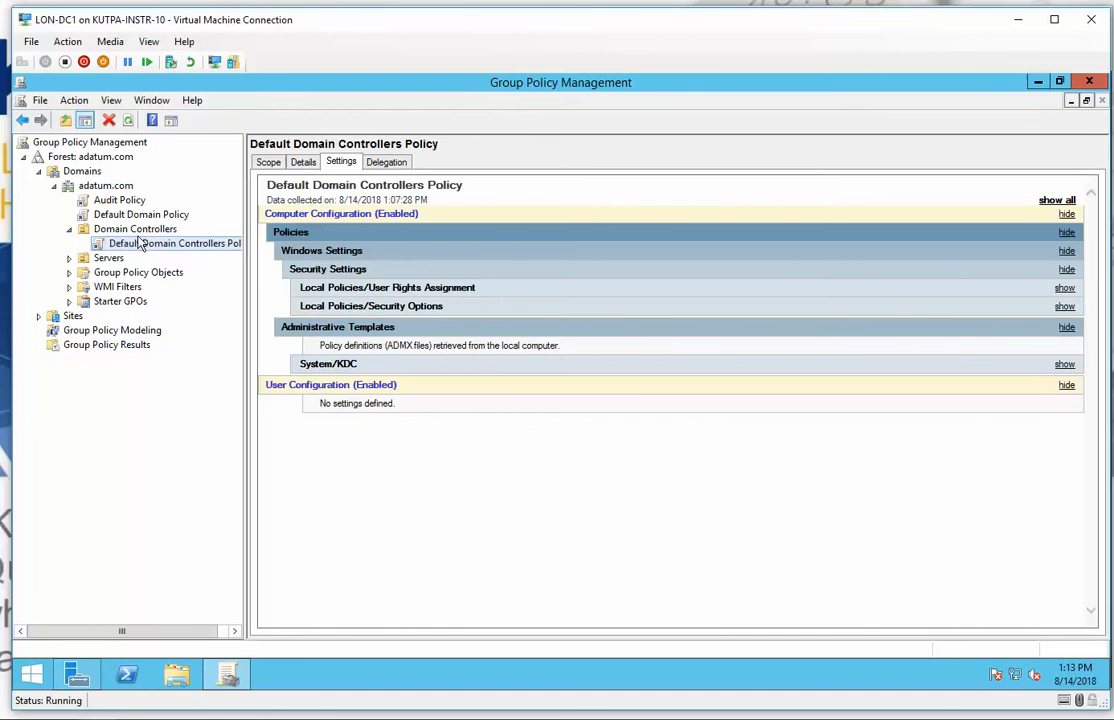
- Open the Audit Policy GPO for editing and display Audit Policy under Computer Configuration, Windows Settings, Security Settings, Local Policies
left_click(121, 203)
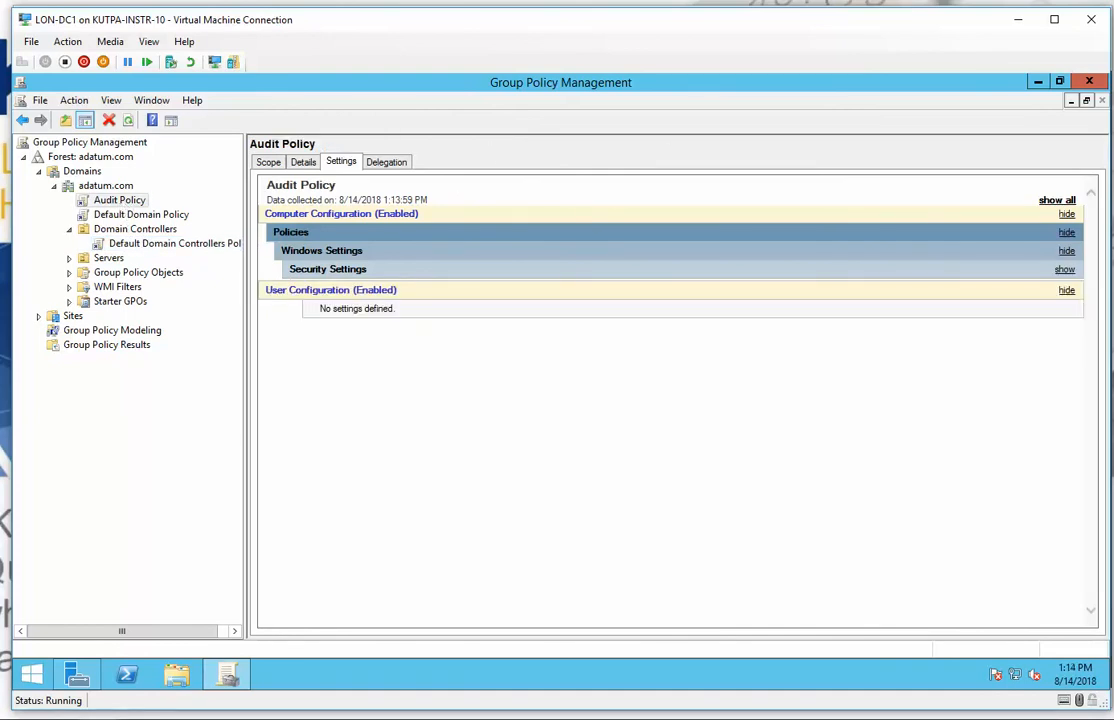
right_click(127, 204)
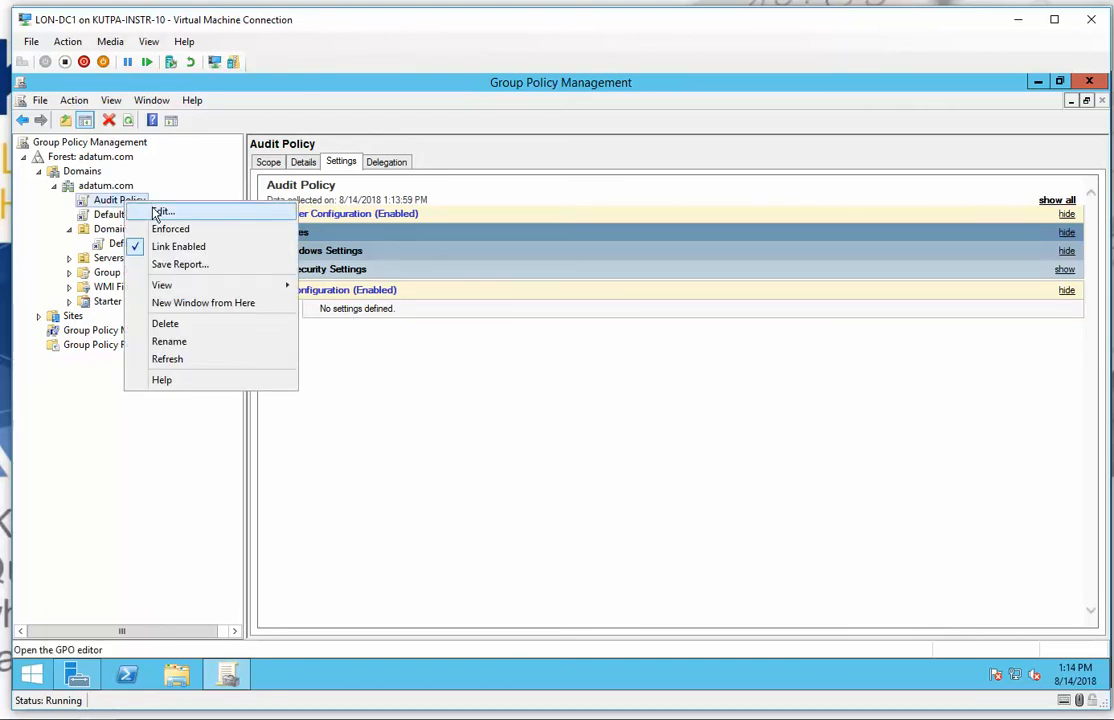
left_click(160, 211)
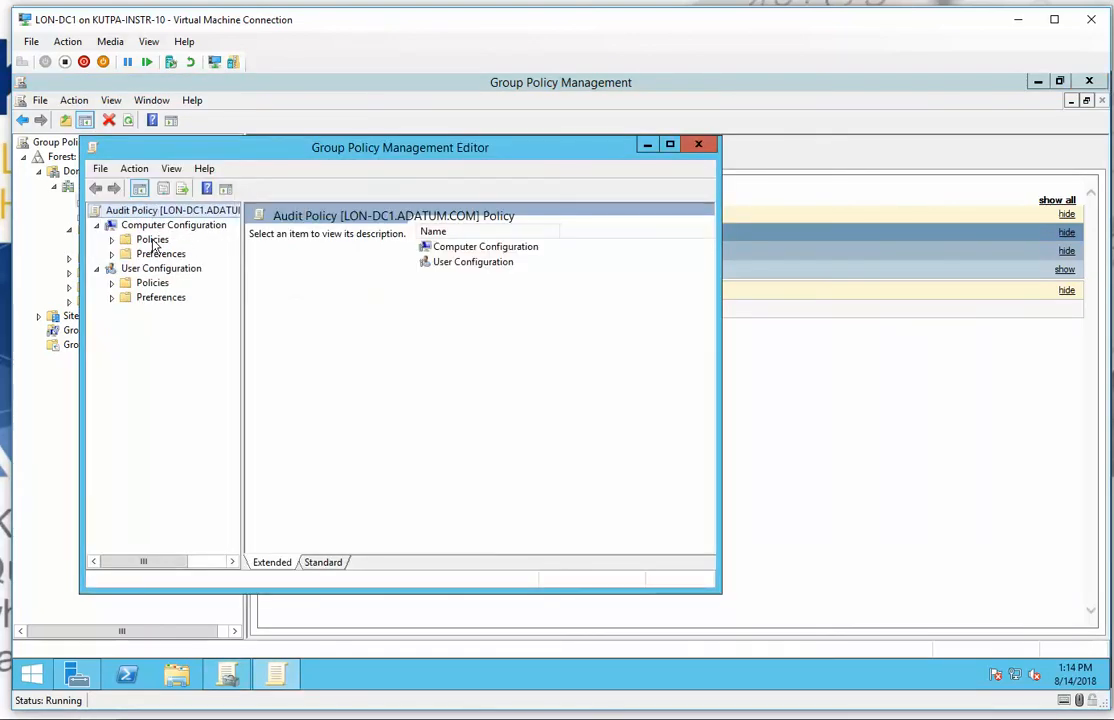
left_click(113, 241)
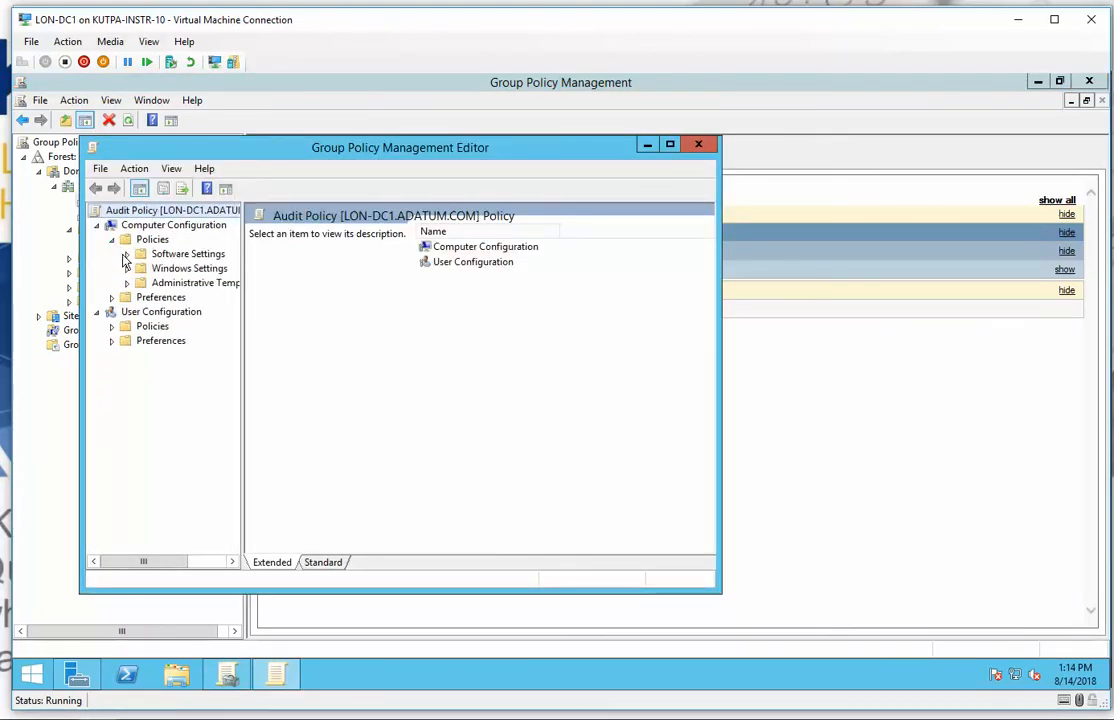
left_click(127, 268)
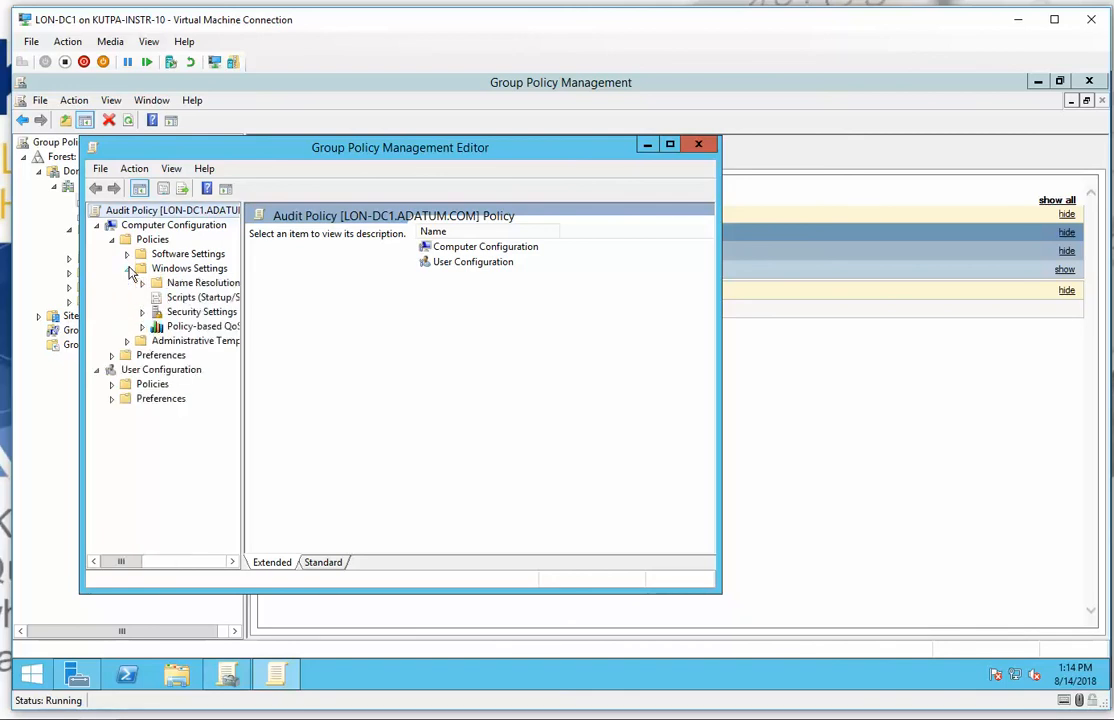
left_click(143, 313)
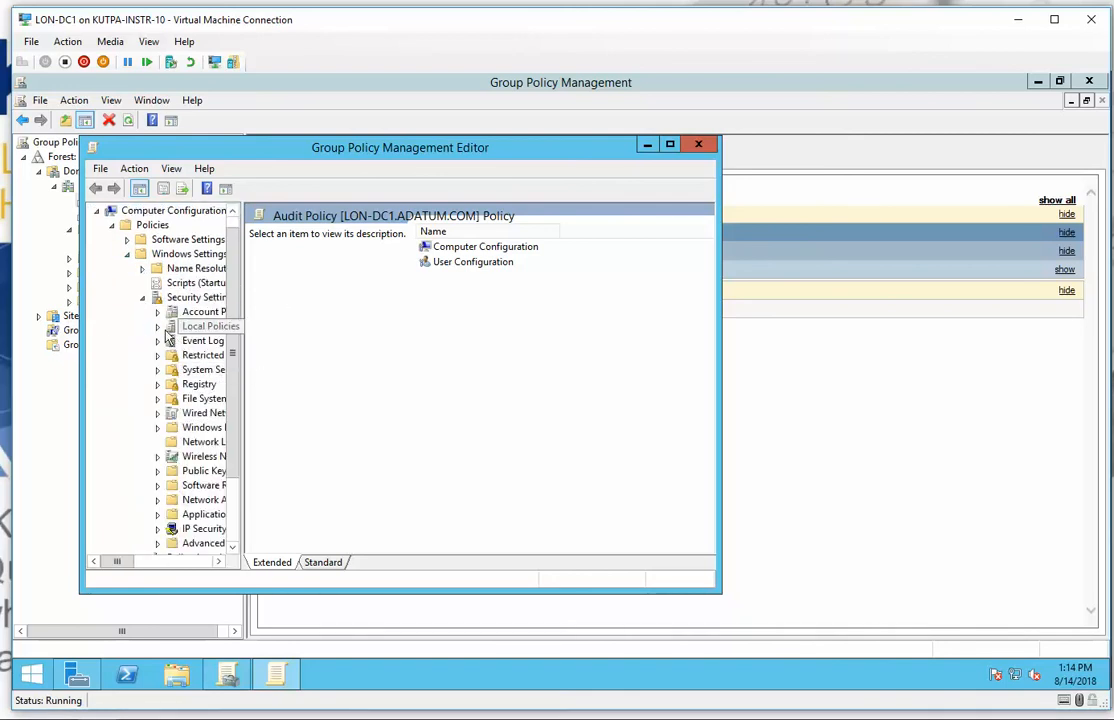
left_click(157, 326)
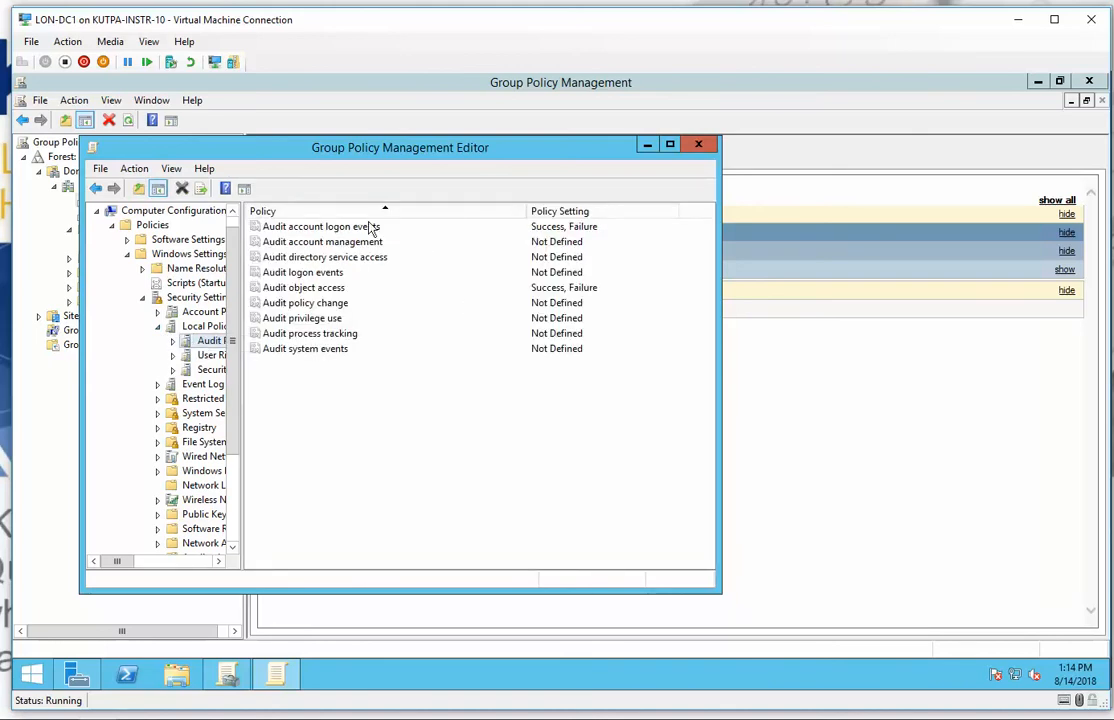
- Clear the policy definition for Audit account logon events in the Audit Policy GPO
left_click(331, 228)
double_click(331, 228)
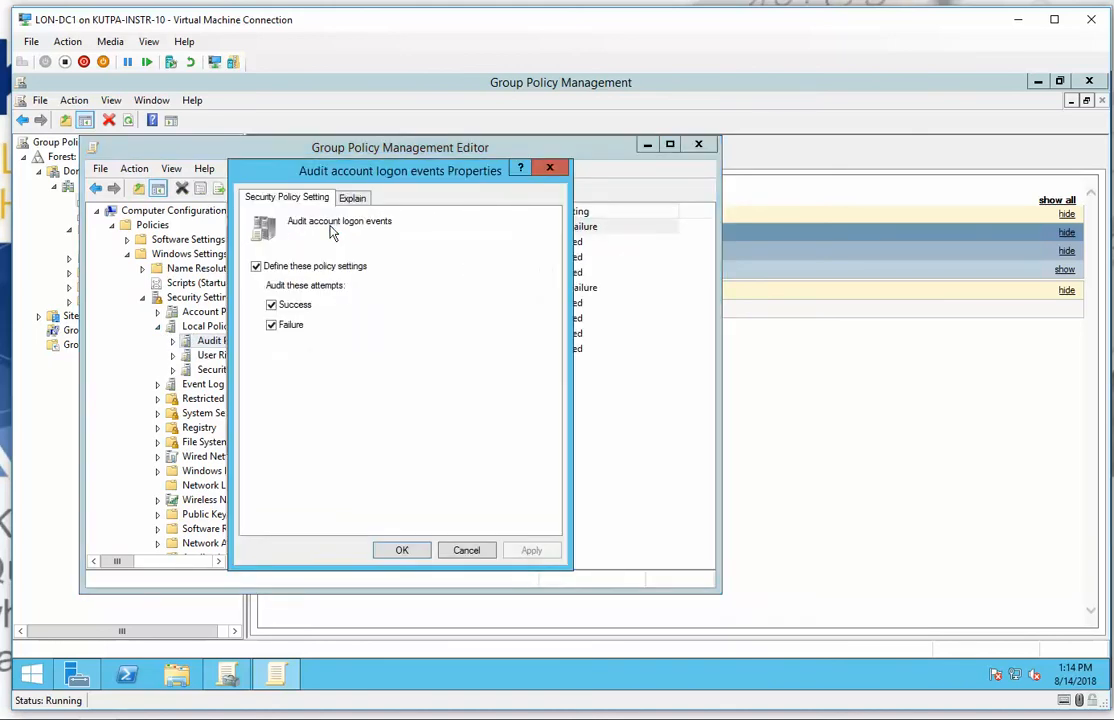
left_click(256, 267)
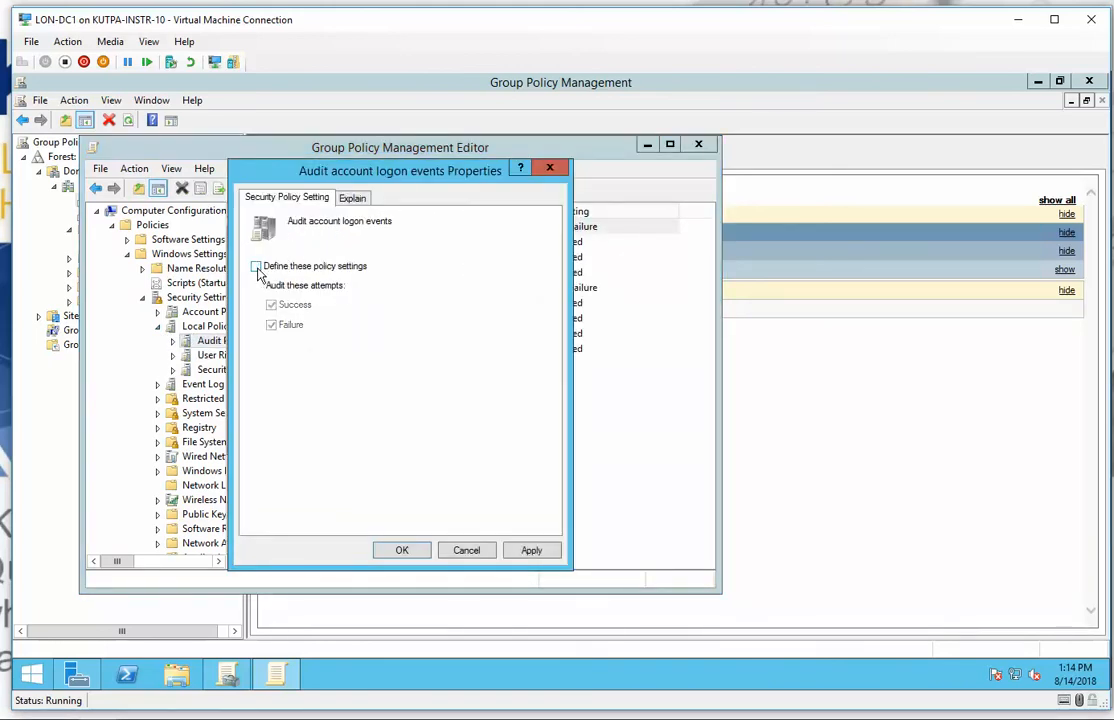
left_click(407, 551)
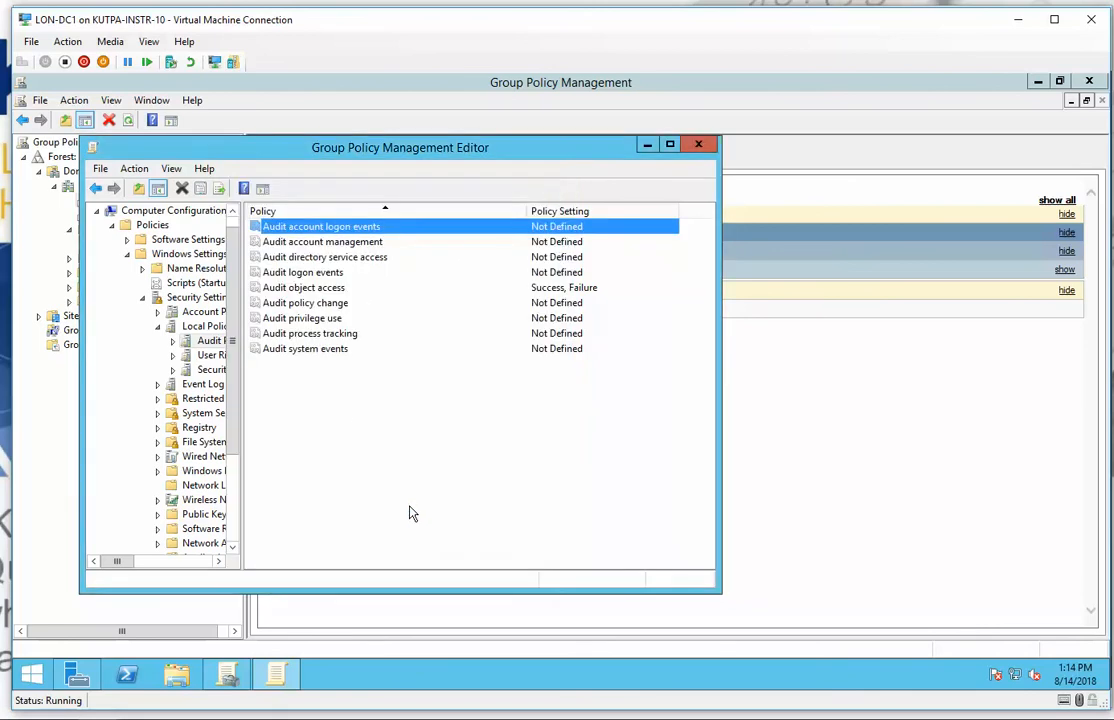
- Clear the policy definition for Audit object access and close the Group Policy Management Editor
double_click(331, 288)
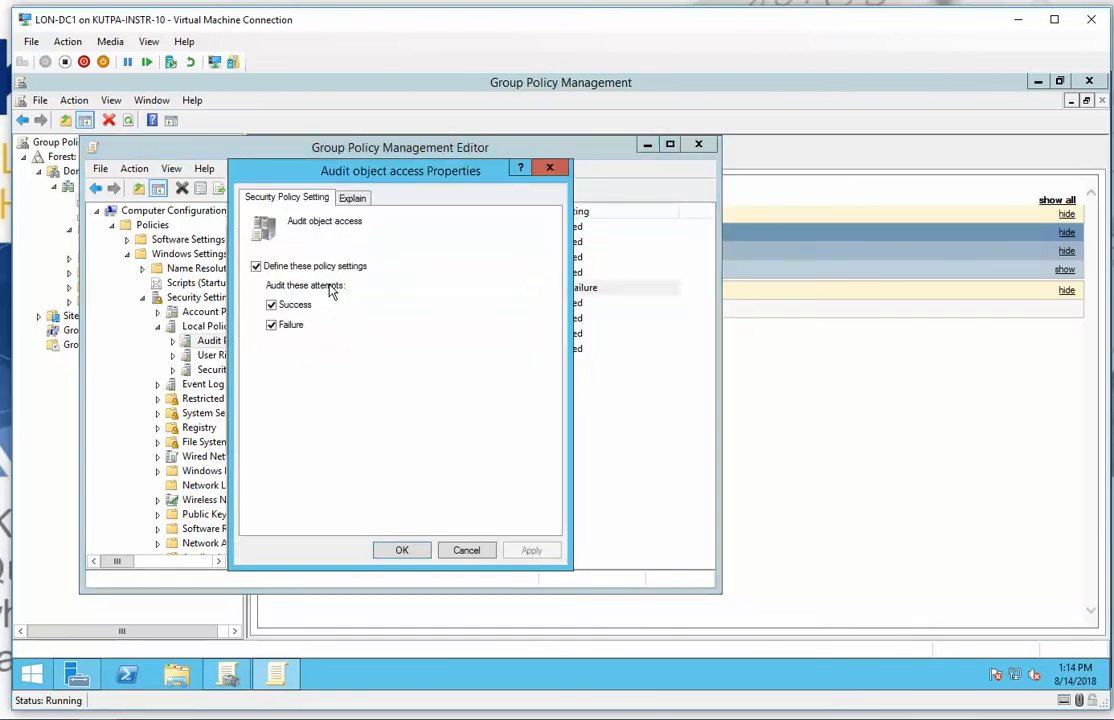
left_click(257, 267)
left_click(412, 552)
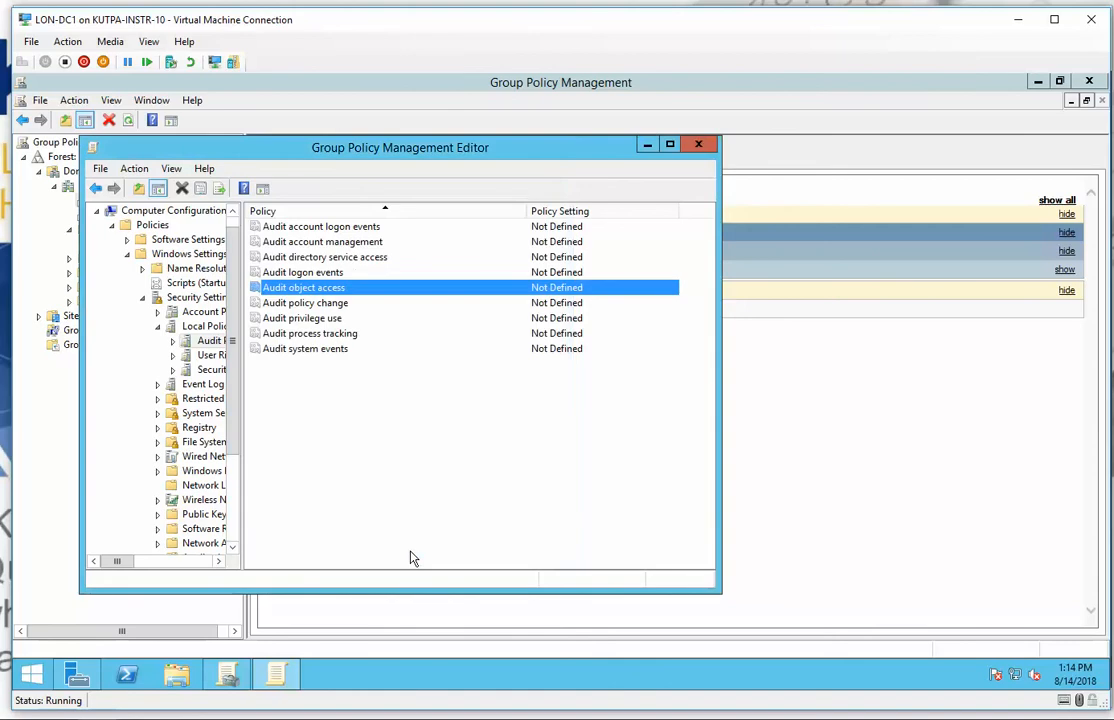
left_click(698, 144)
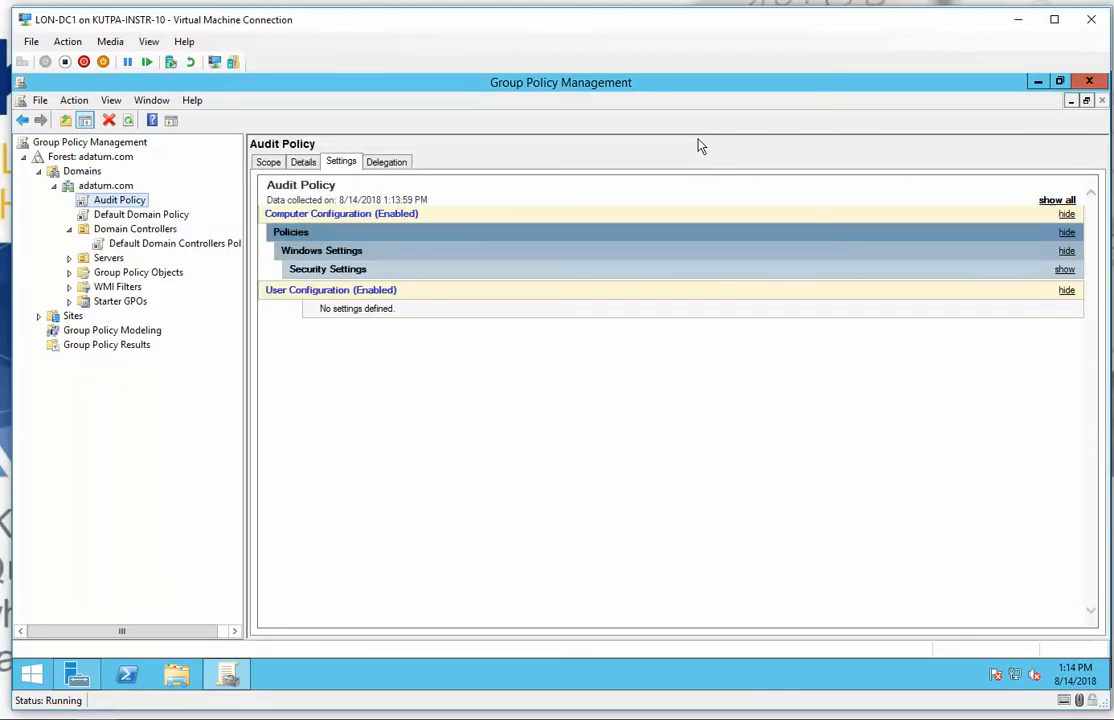